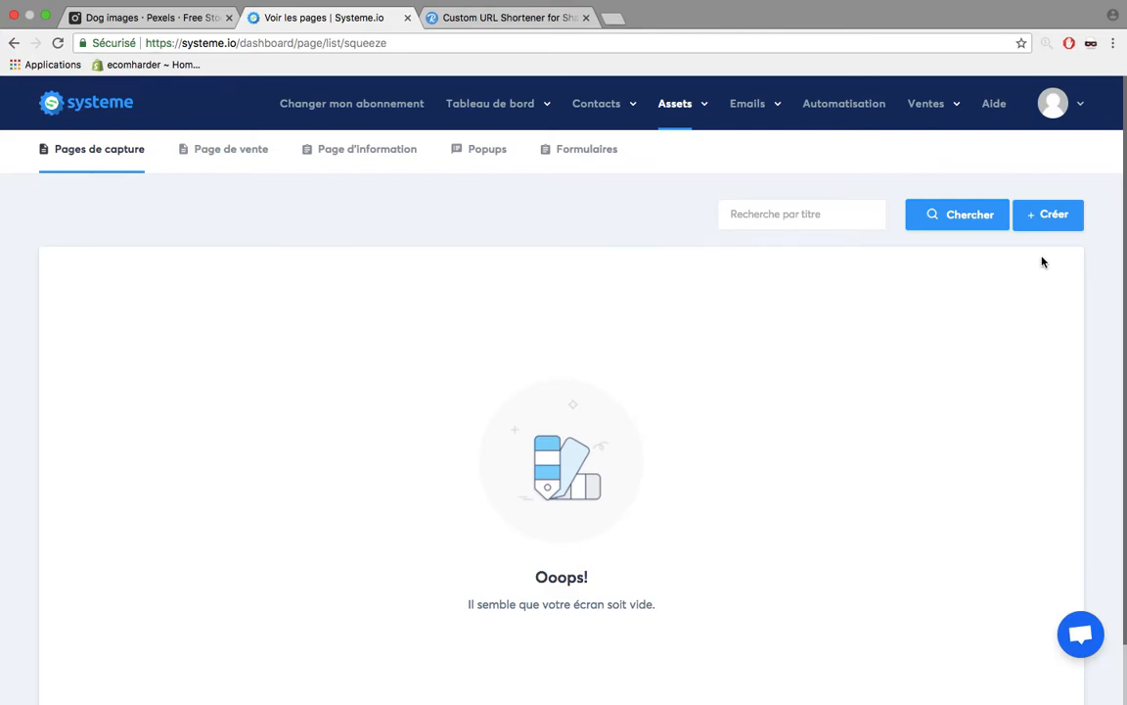
Start a new capture page from the Plage template, checking the Rebrandly site before selecting it.
left_click(1050, 219)
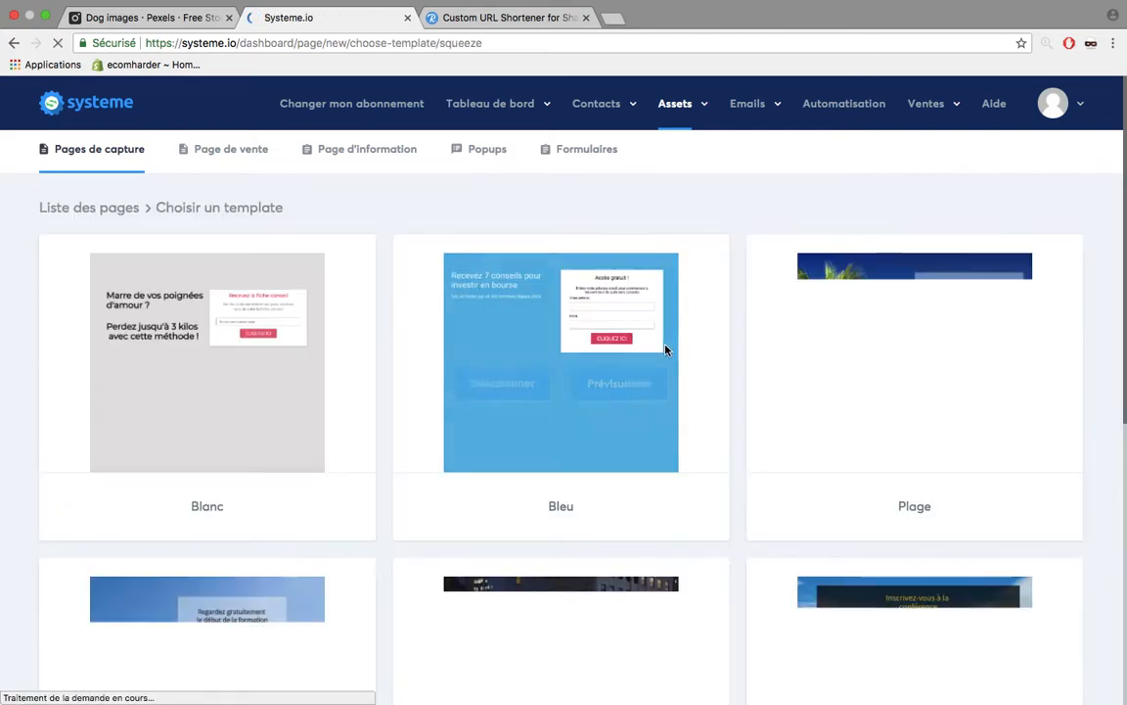
mouse_move(499, 369)
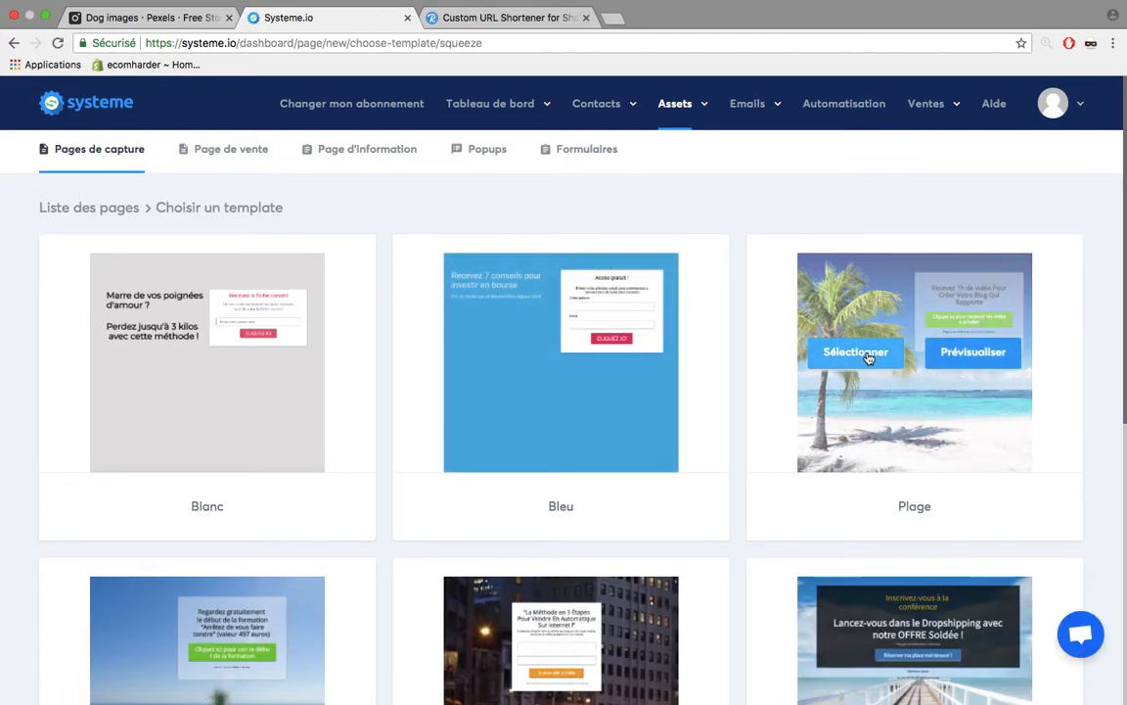
left_click(487, 17)
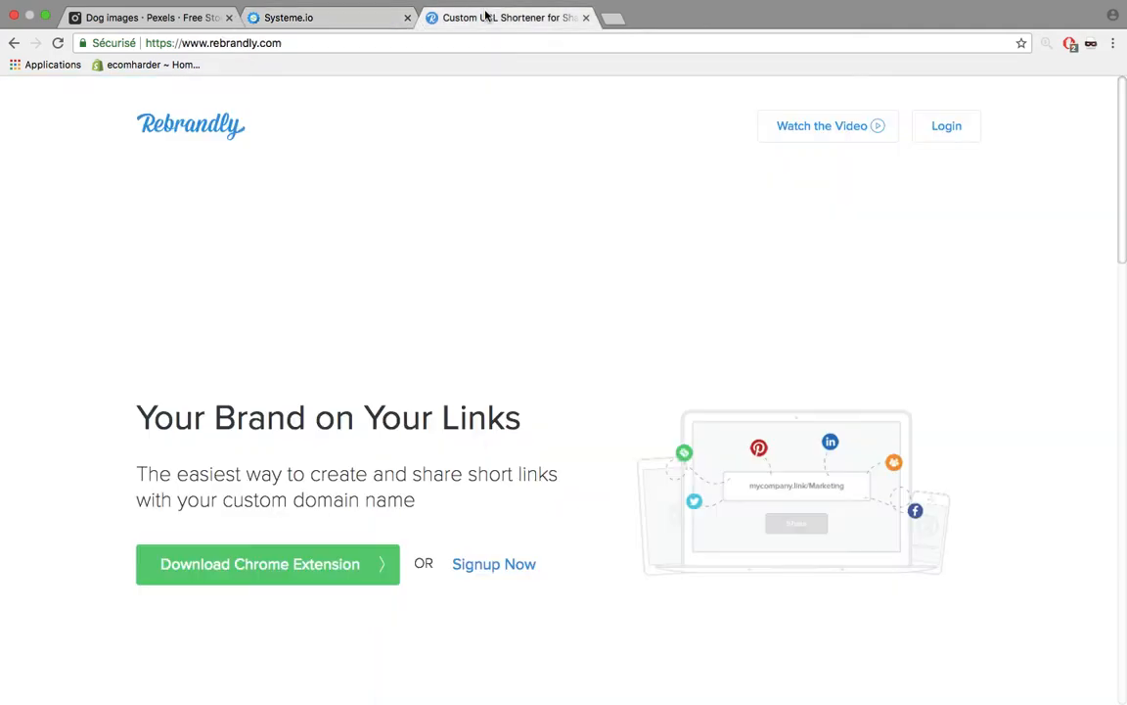
left_click(328, 20)
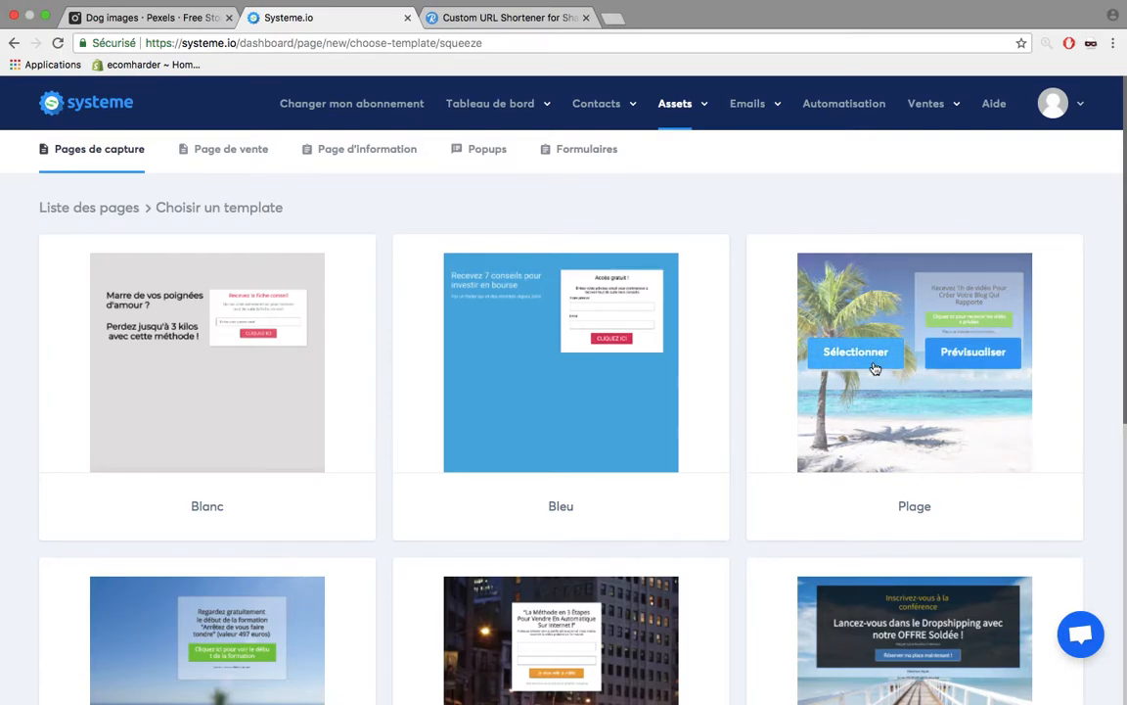
left_click(874, 362)
Title the new page "Capture", set its access path to "capture" and save it.
left_click(428, 355)
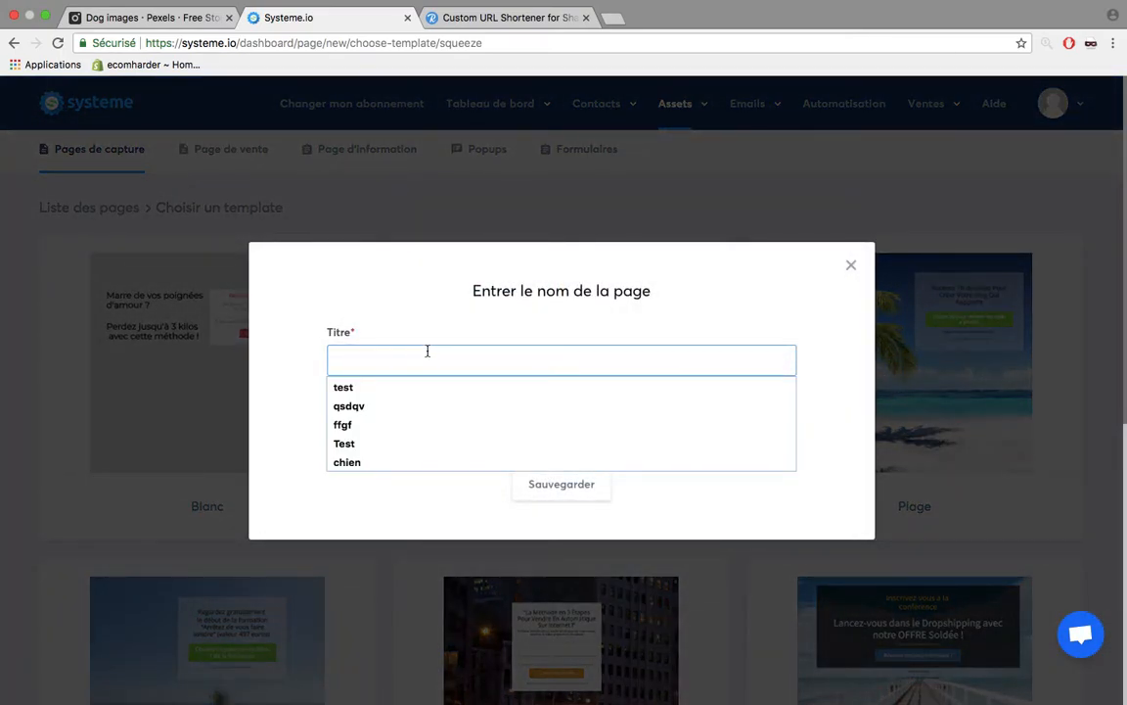
type("Capture")
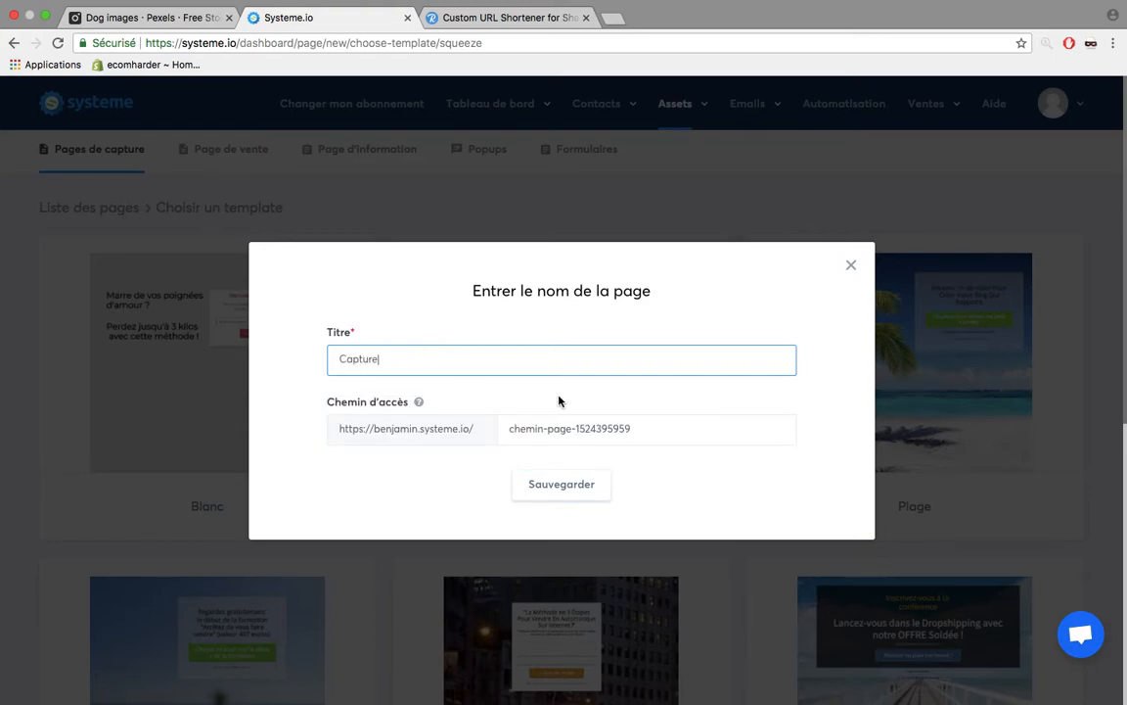
left_click(660, 432)
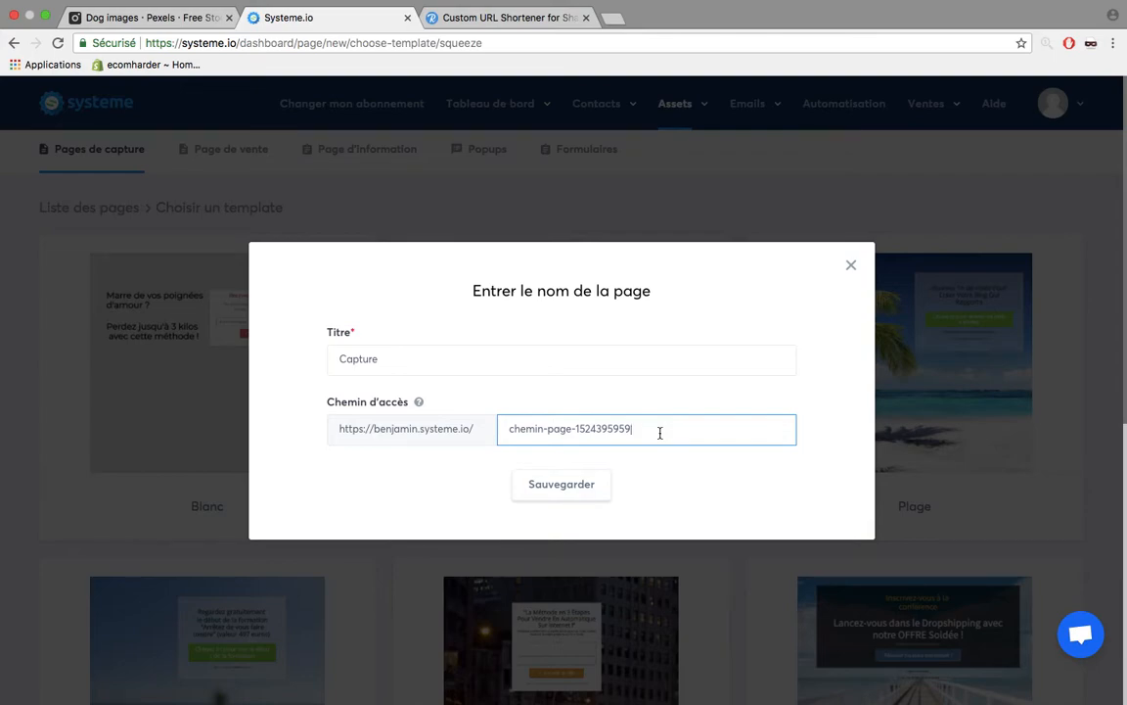
left_click_drag(660, 433, 509, 432)
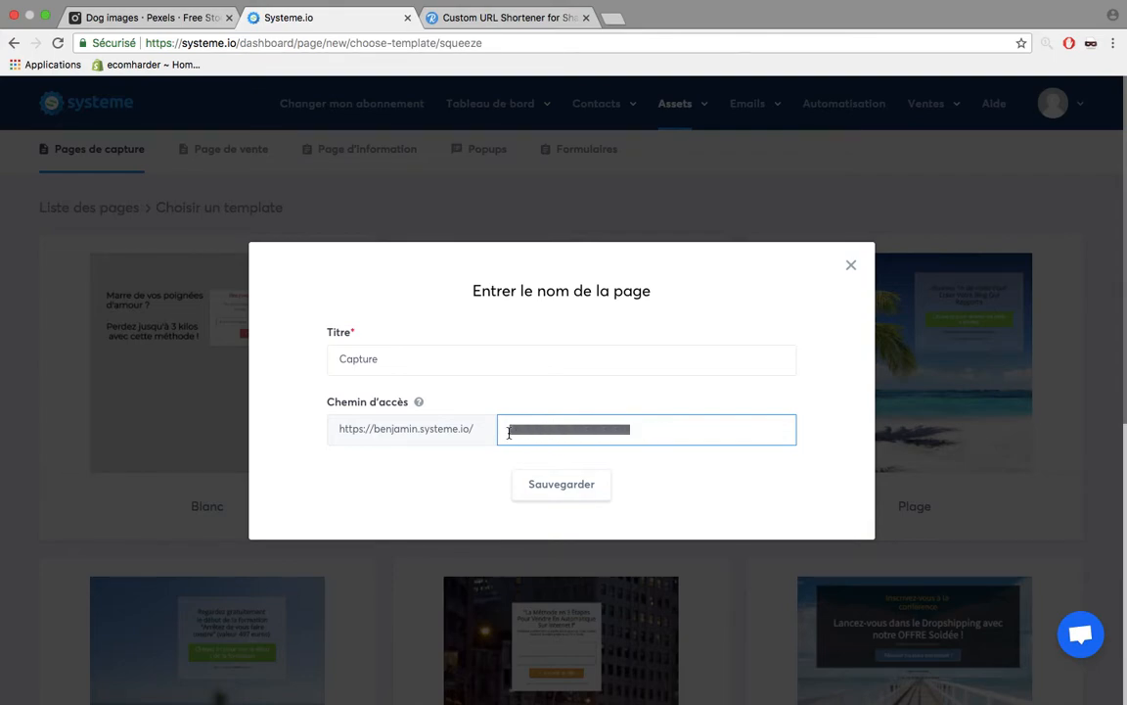
type("capture")
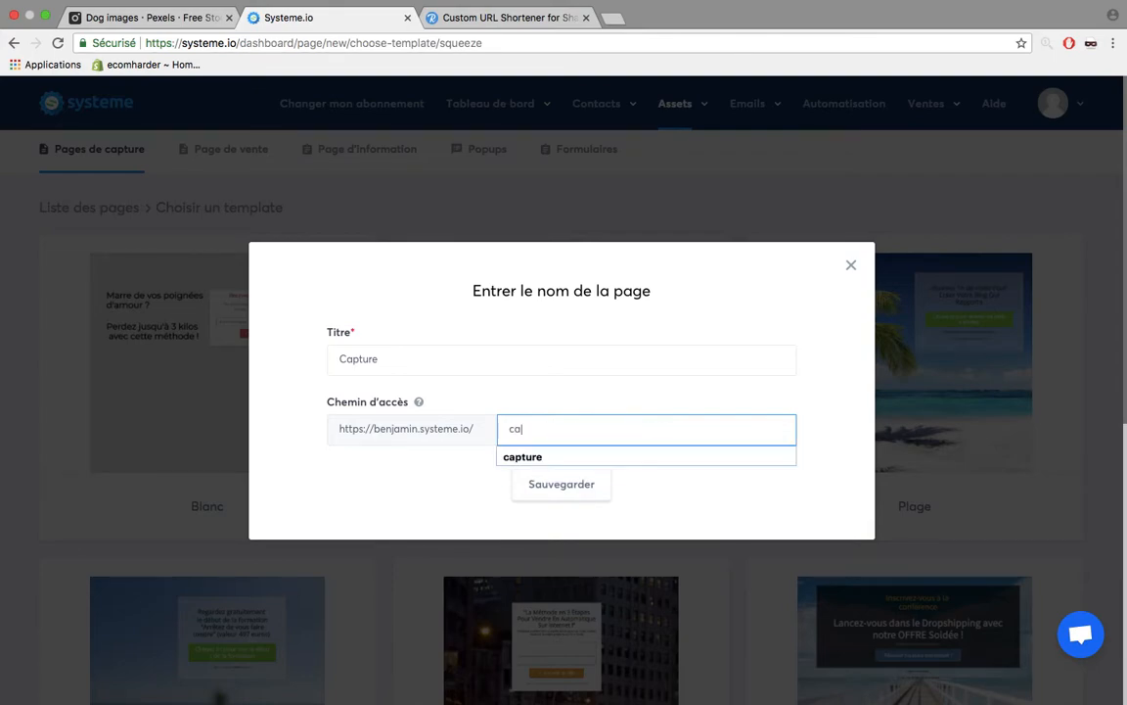
left_click(574, 494)
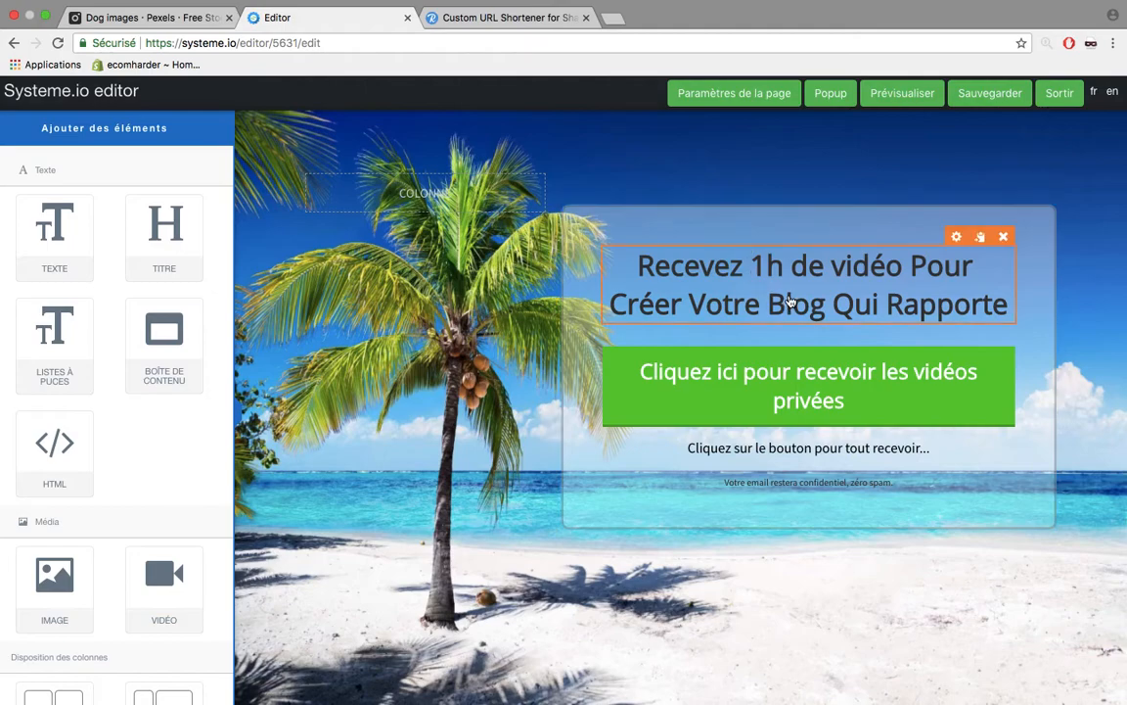
Open the text settings of the page's headline.
left_click(810, 279)
double_click(810, 273)
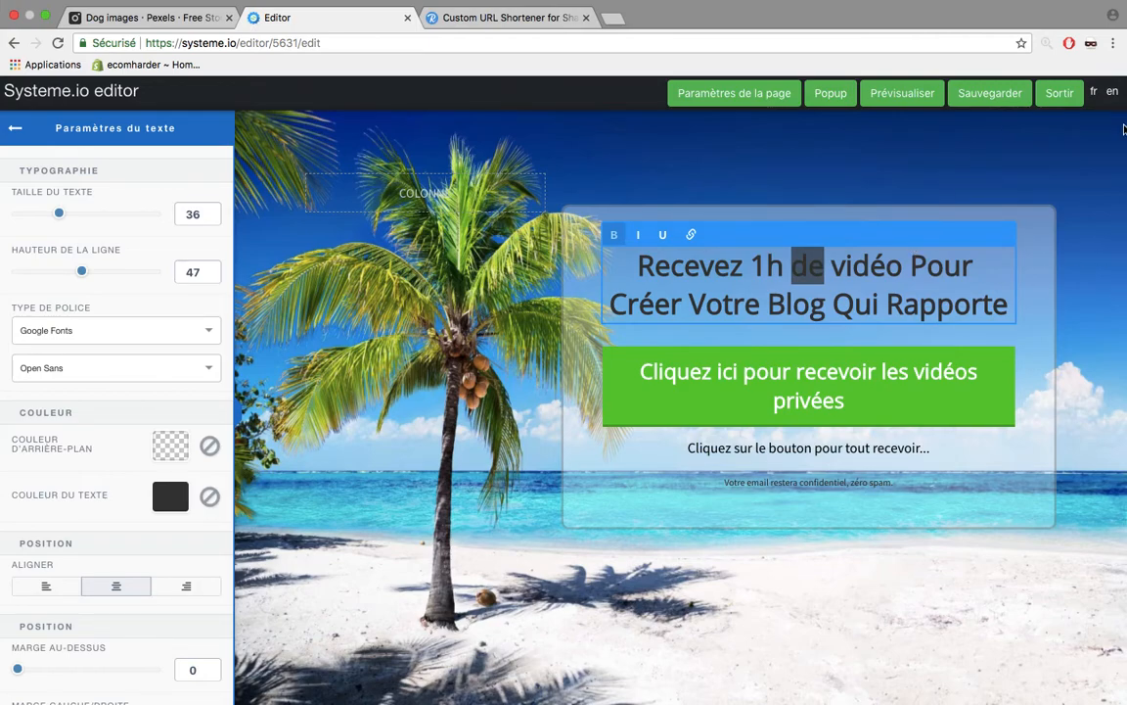
Replace the page's beach background image with 1680 x 1120.jpeg from the uploaded files.
left_click(685, 93)
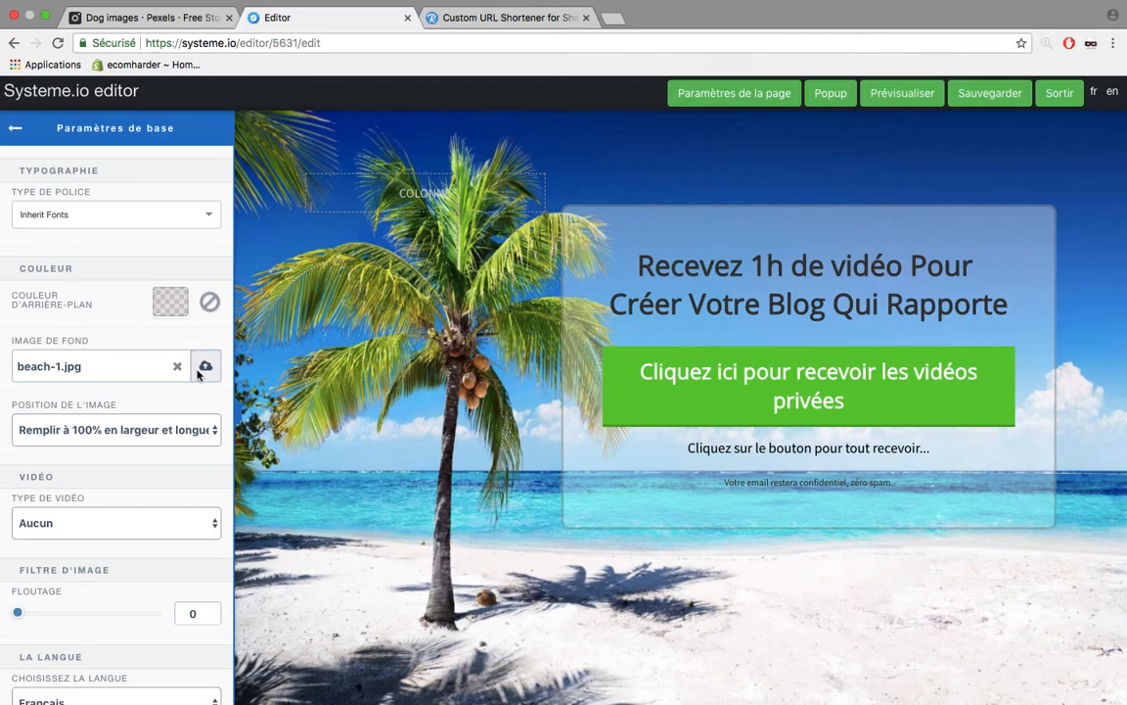
left_click(178, 366)
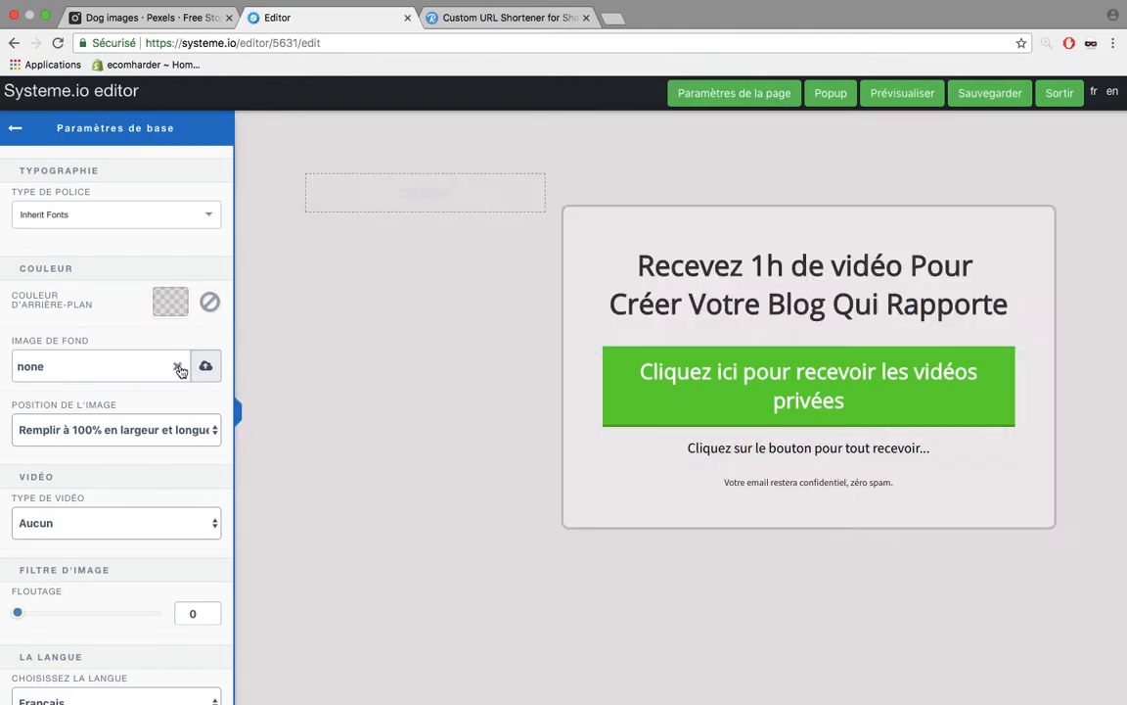
left_click(206, 366)
left_click(568, 223)
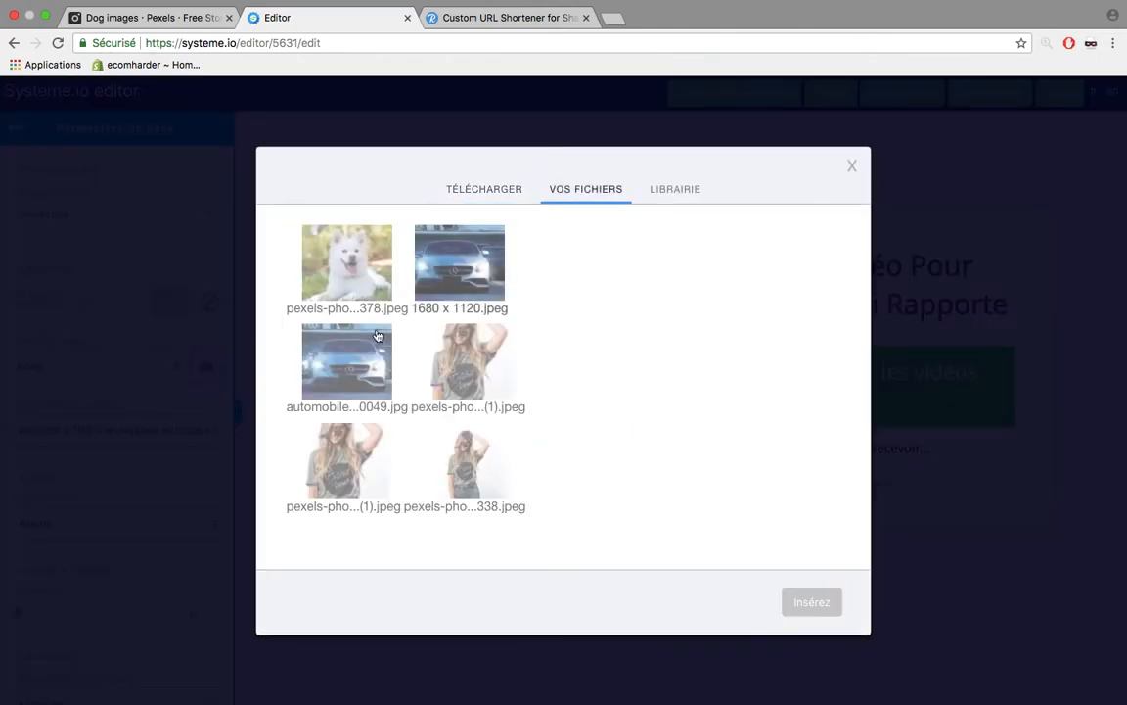
left_click(462, 269)
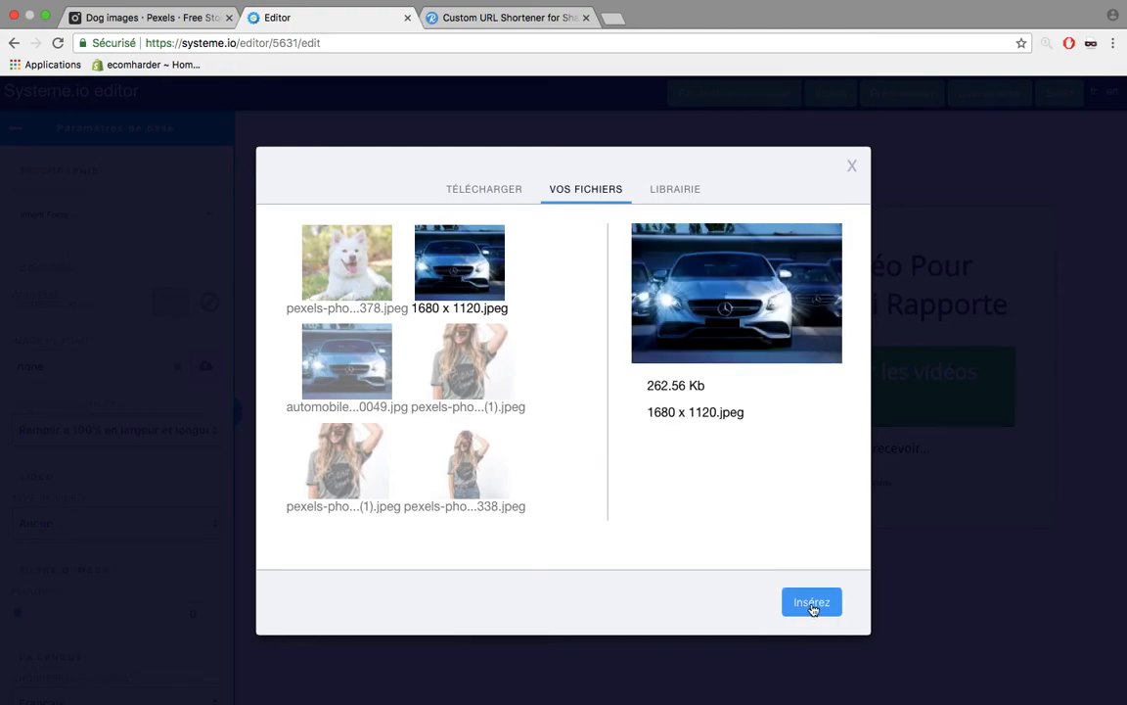
left_click(810, 603)
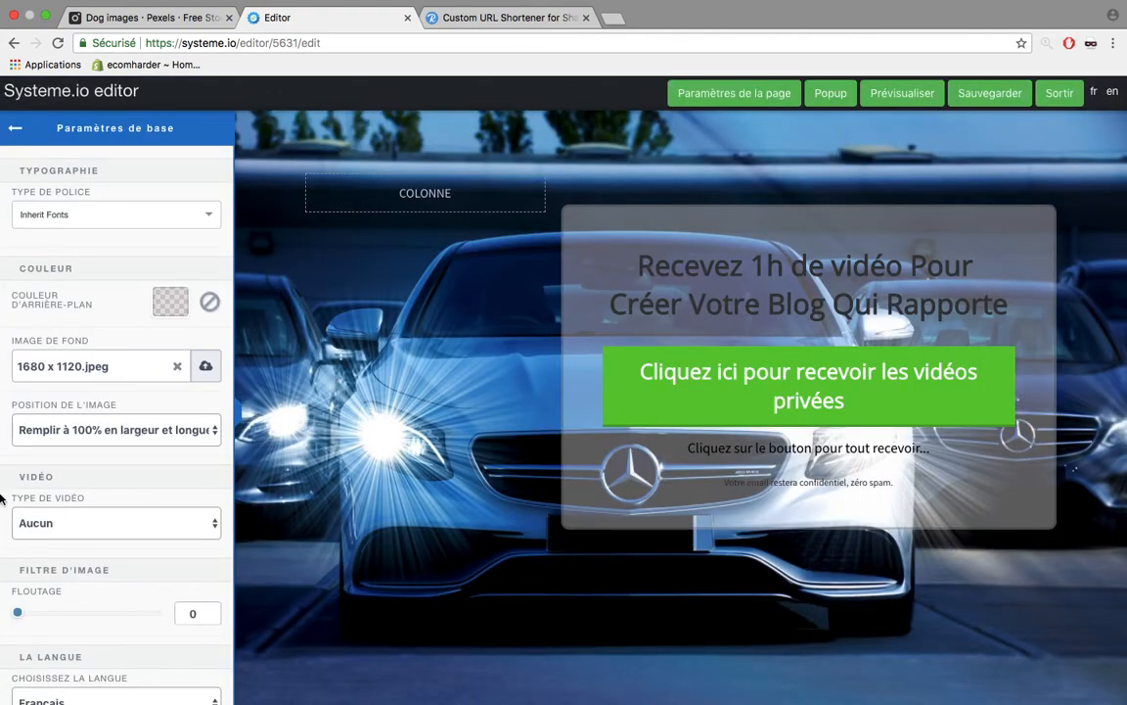
Set the background image position to Plein centre (Fixed), then save the page and exit the editor.
left_click(91, 433)
left_click(93, 399)
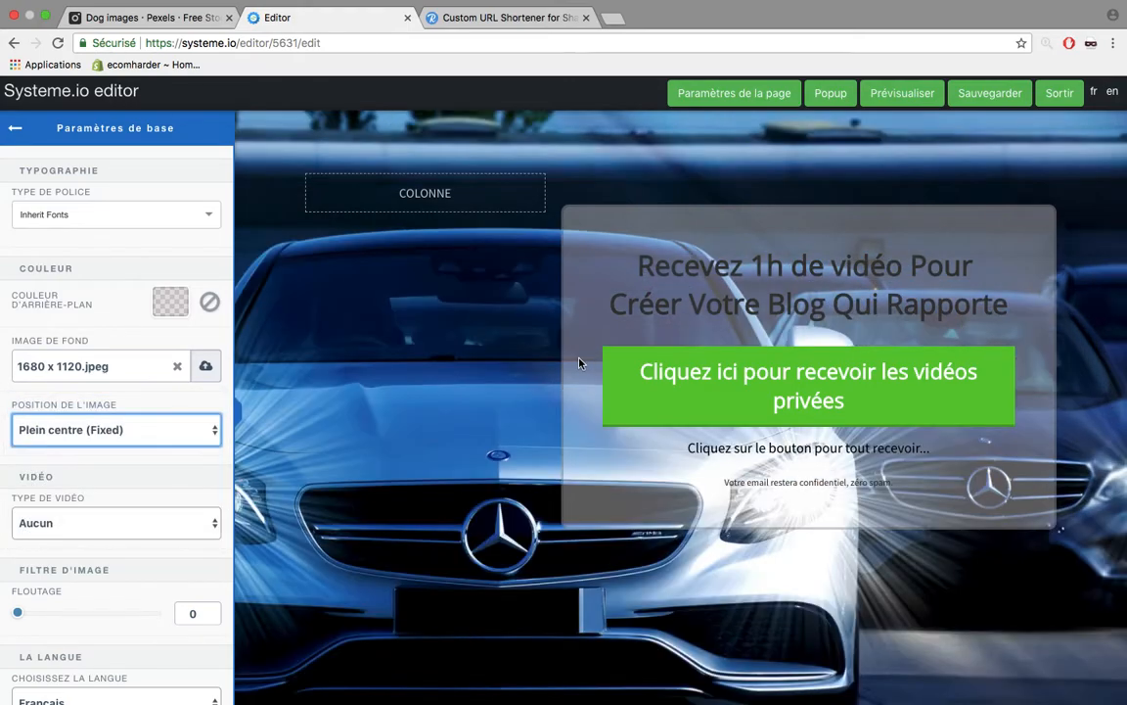
left_click(984, 91)
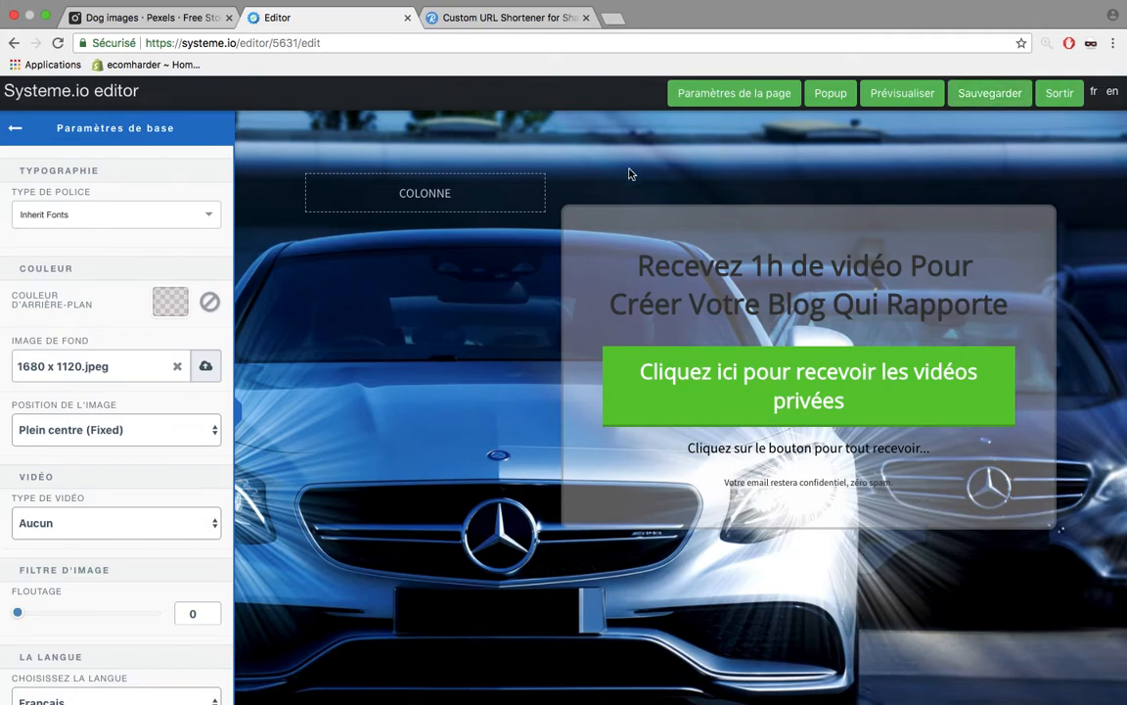
left_click(1075, 93)
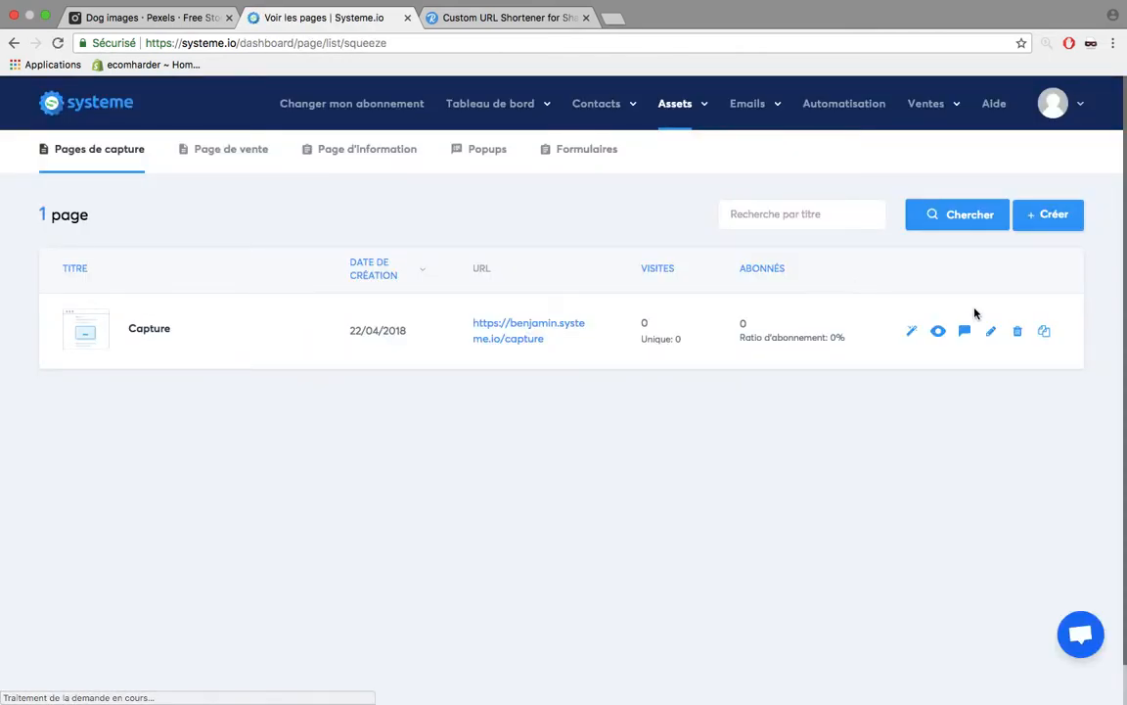
View the duplication options for the Capture page and close them without duplicating it.
left_click(1045, 330)
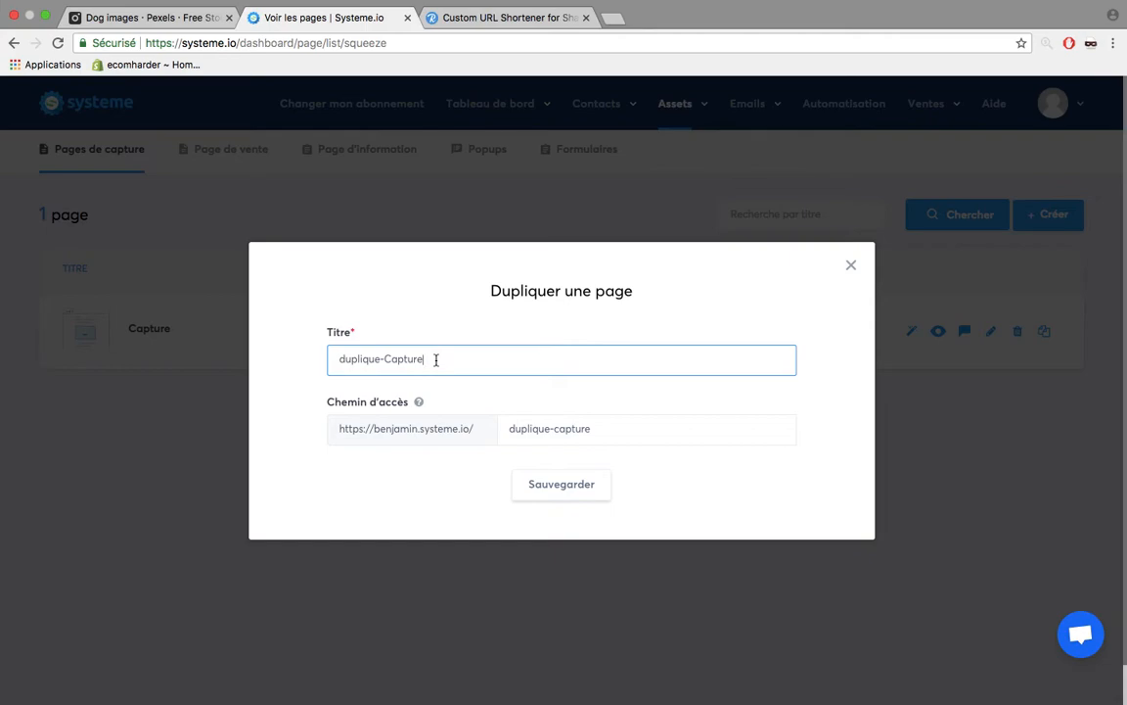
left_click(851, 264)
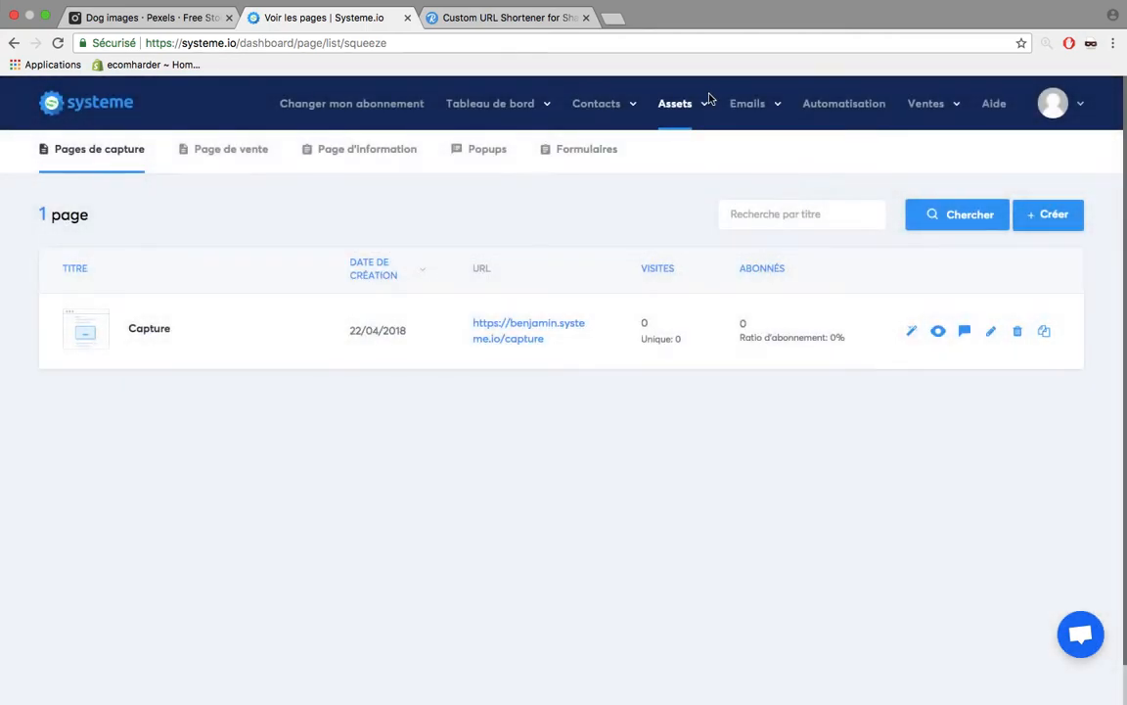
Open the contact list and turn on the Tag filter to examine its conditions.
mouse_move(598, 112)
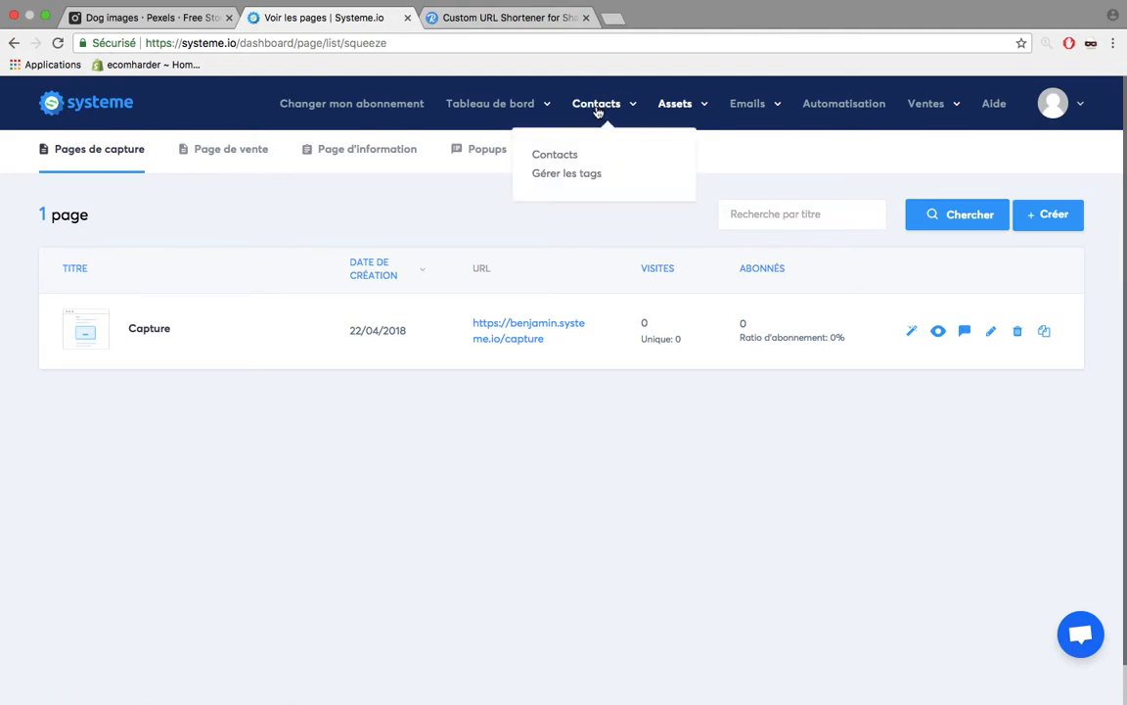
left_click(564, 155)
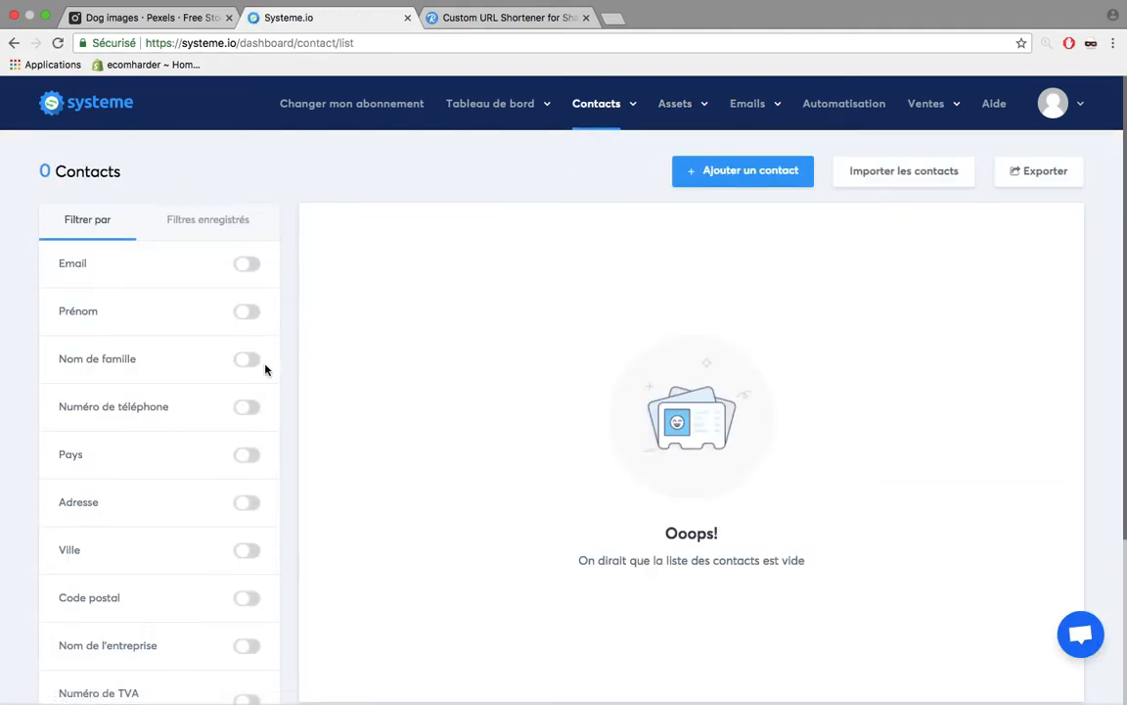
scroll(299, 692, "down", 3)
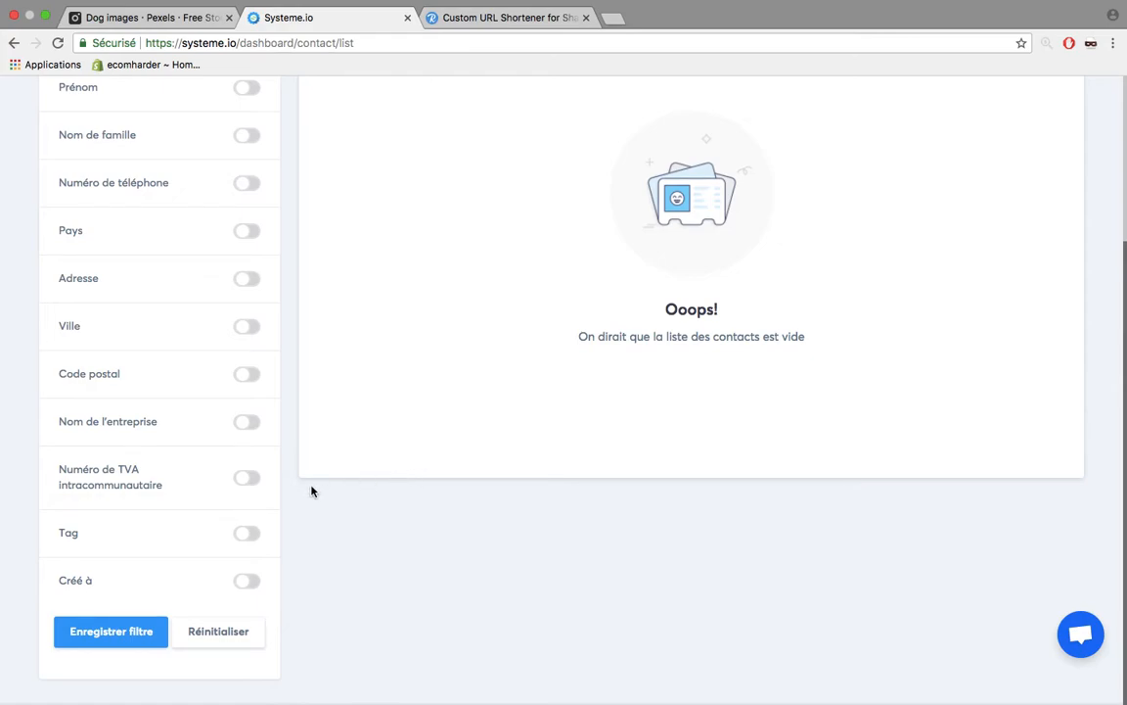
left_click(251, 534)
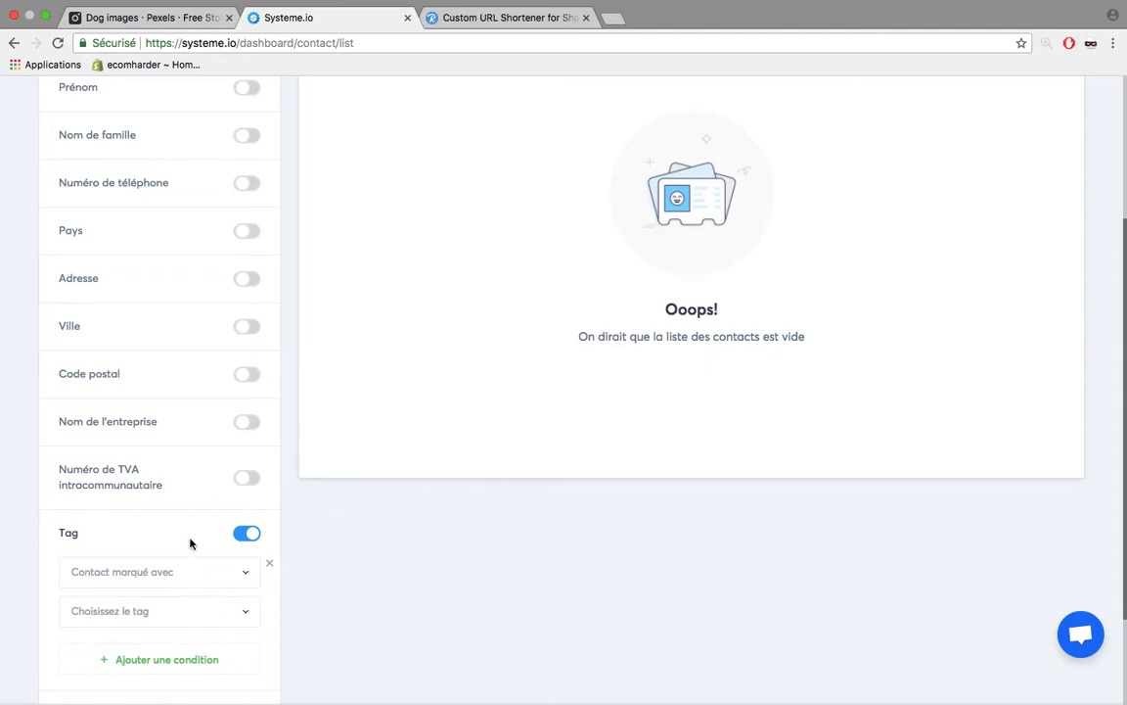
scroll(701, 415, "up", 5)
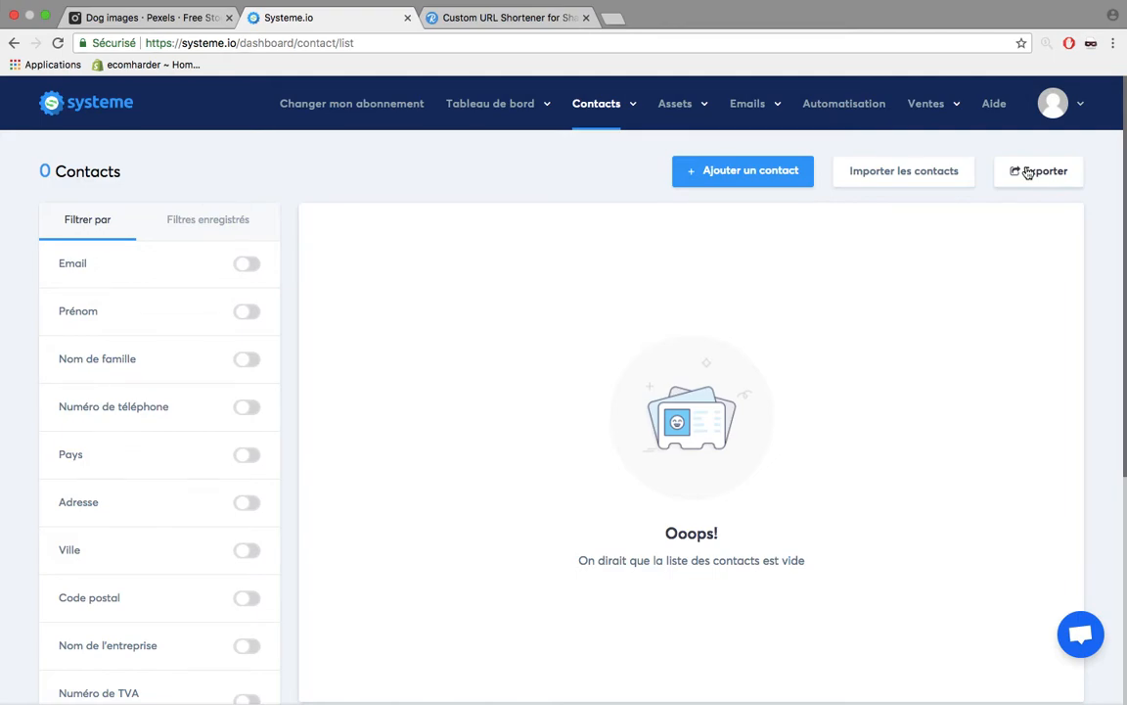
Start a new automation rule with the Formulaire souscrit trigger for the Capture page.
left_click(854, 123)
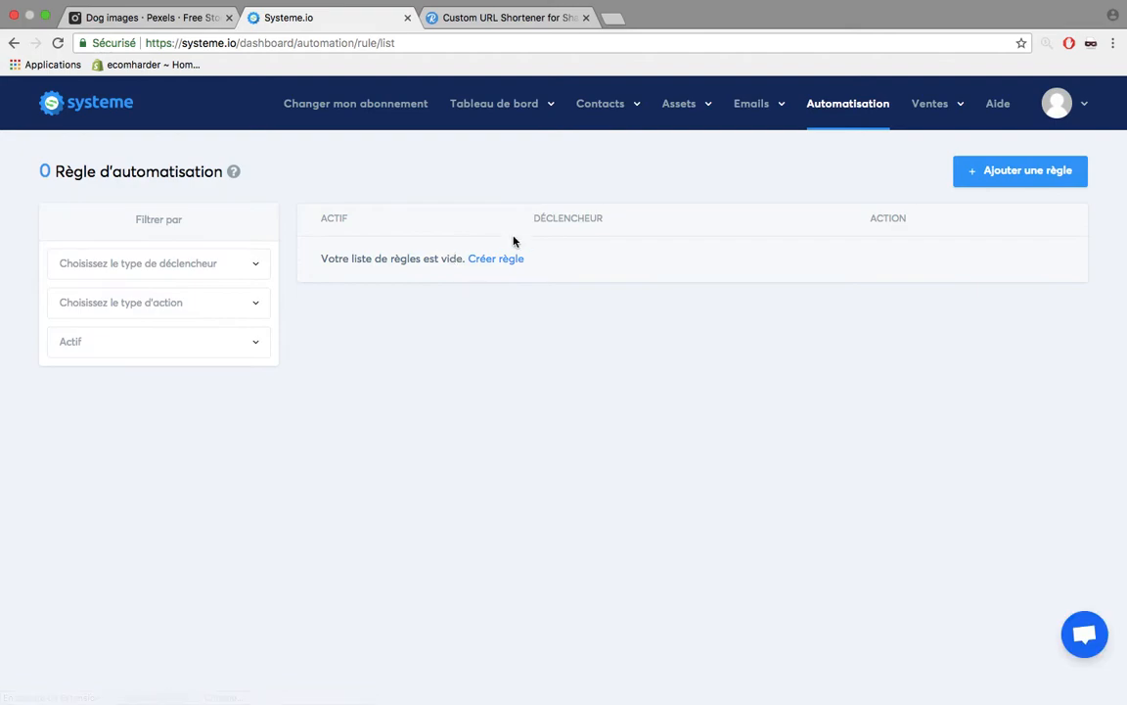
left_click(991, 176)
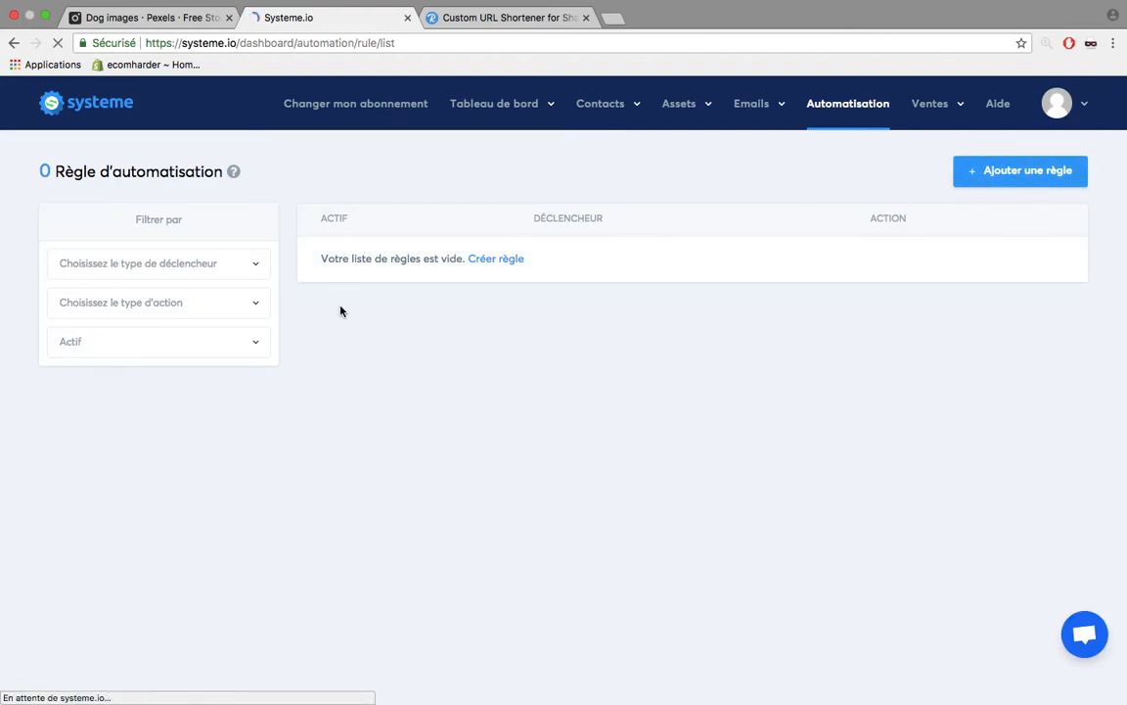
left_click(506, 225)
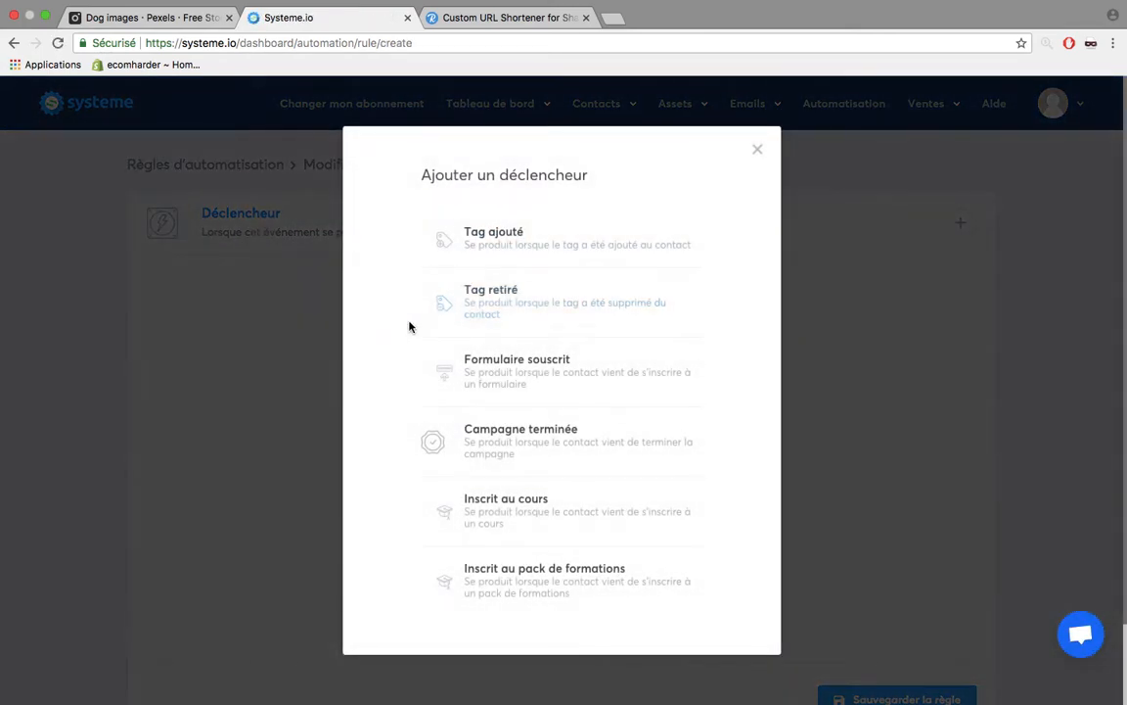
left_click(514, 375)
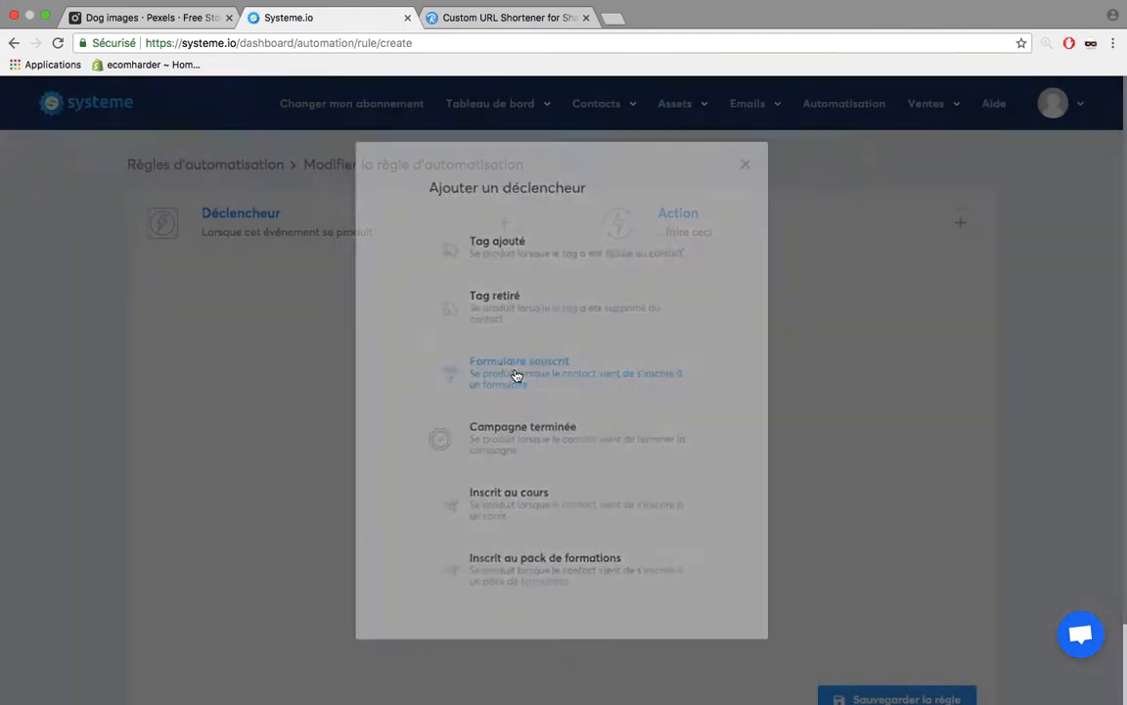
left_click(378, 375)
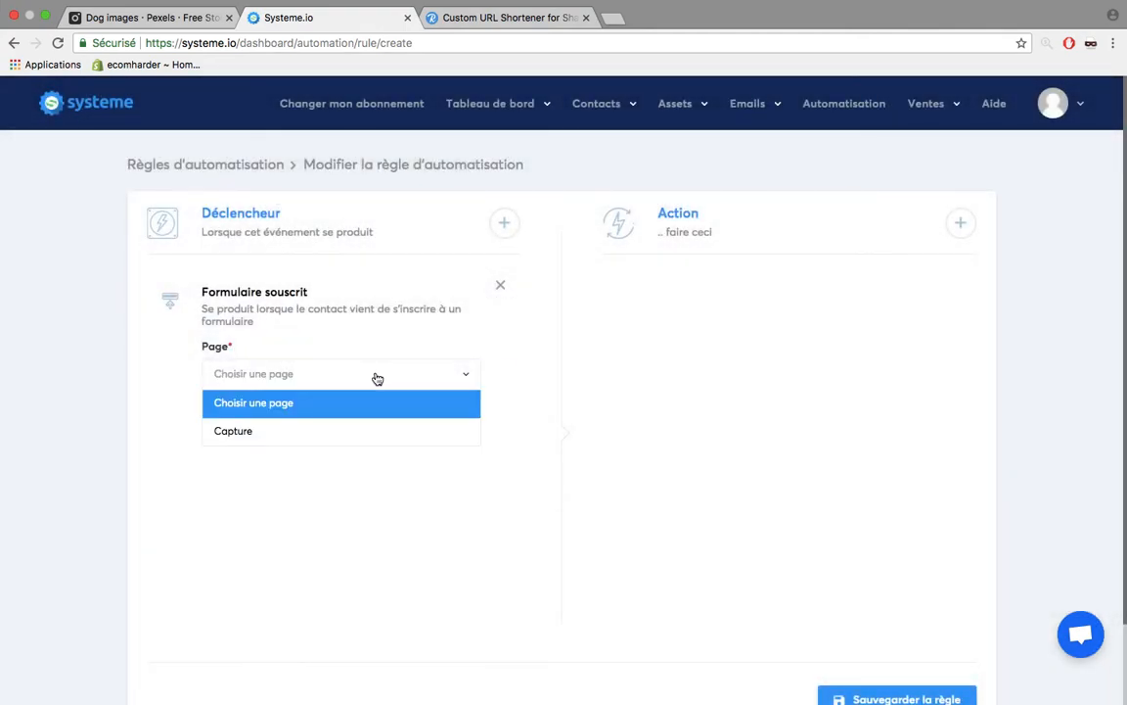
left_click(278, 440)
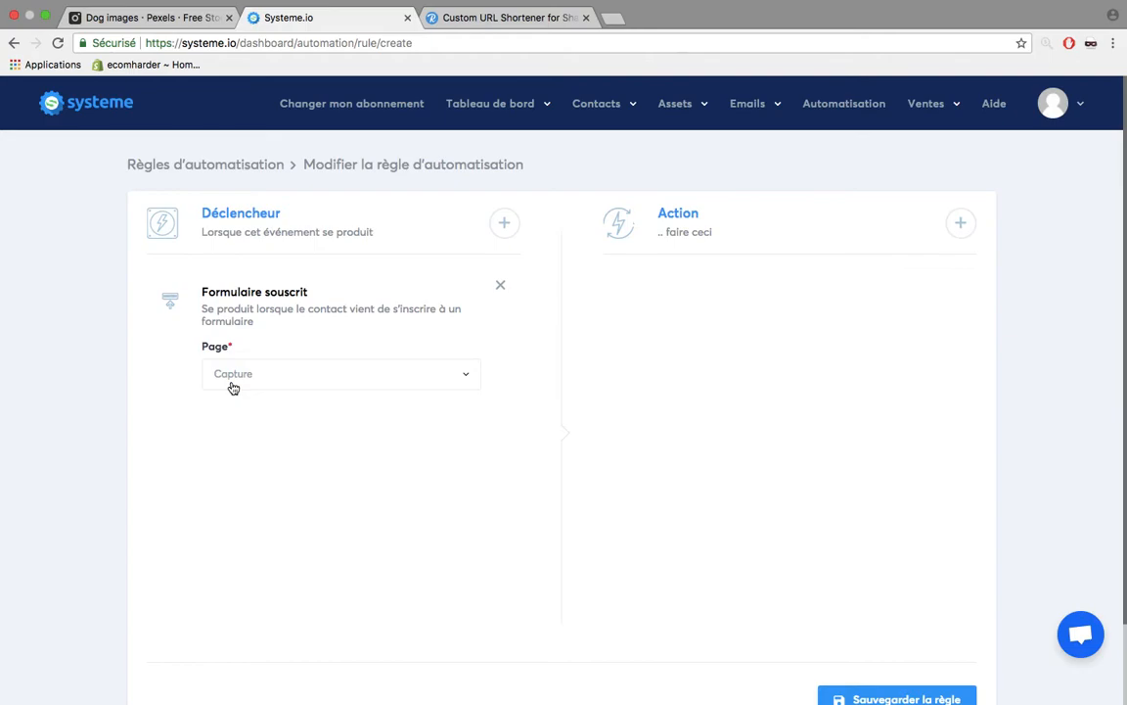
Add the Envoyer un email action to the rule and view its email editing form without filling it in.
left_click(960, 222)
left_click(518, 508)
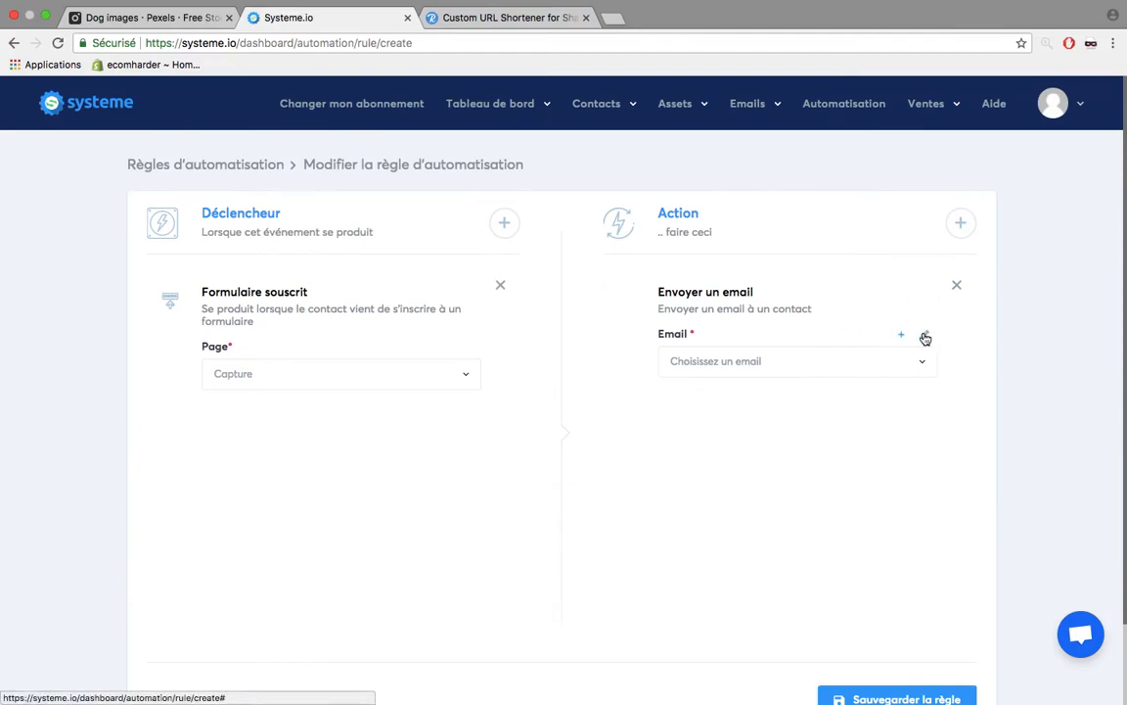
left_click(922, 332)
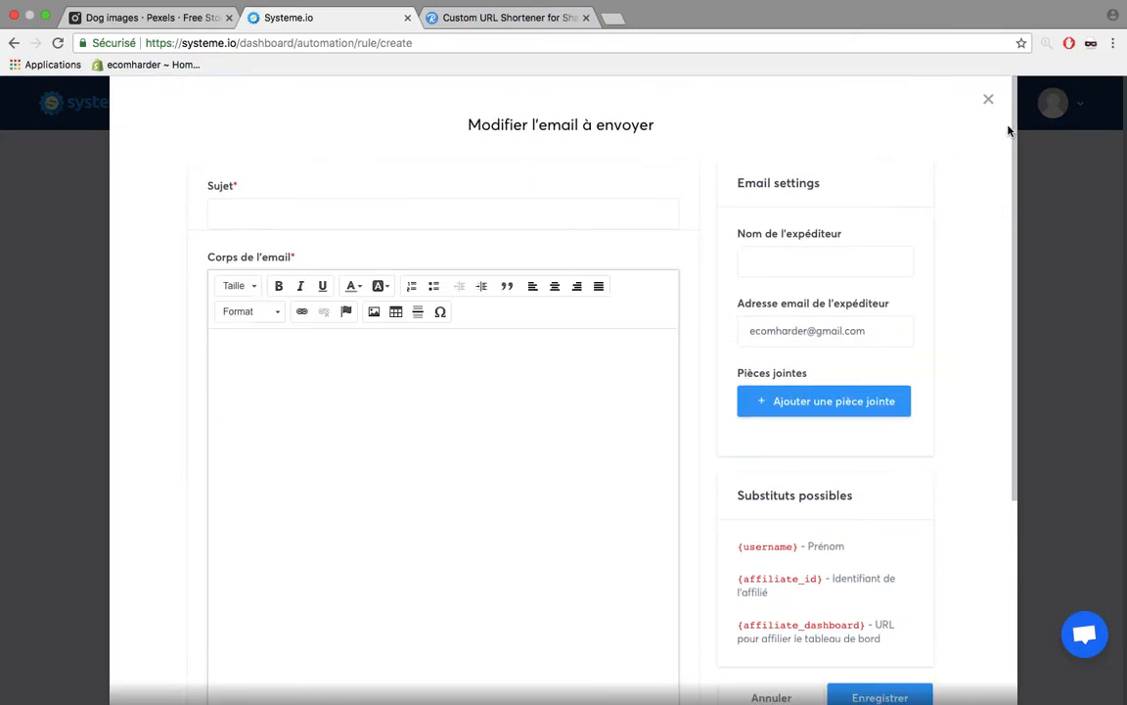
left_click(989, 101)
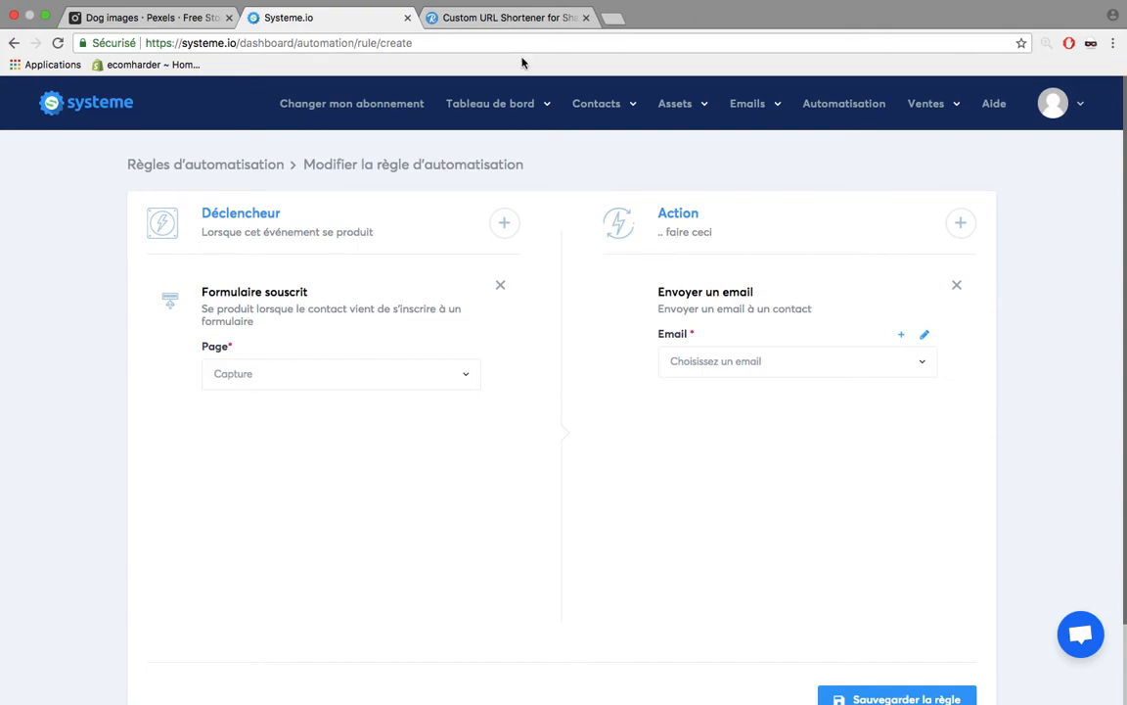
Examine the templates offered for a new capture page and for a sales page without choosing one.
mouse_move(497, 113)
mouse_move(673, 109)
left_click(649, 159)
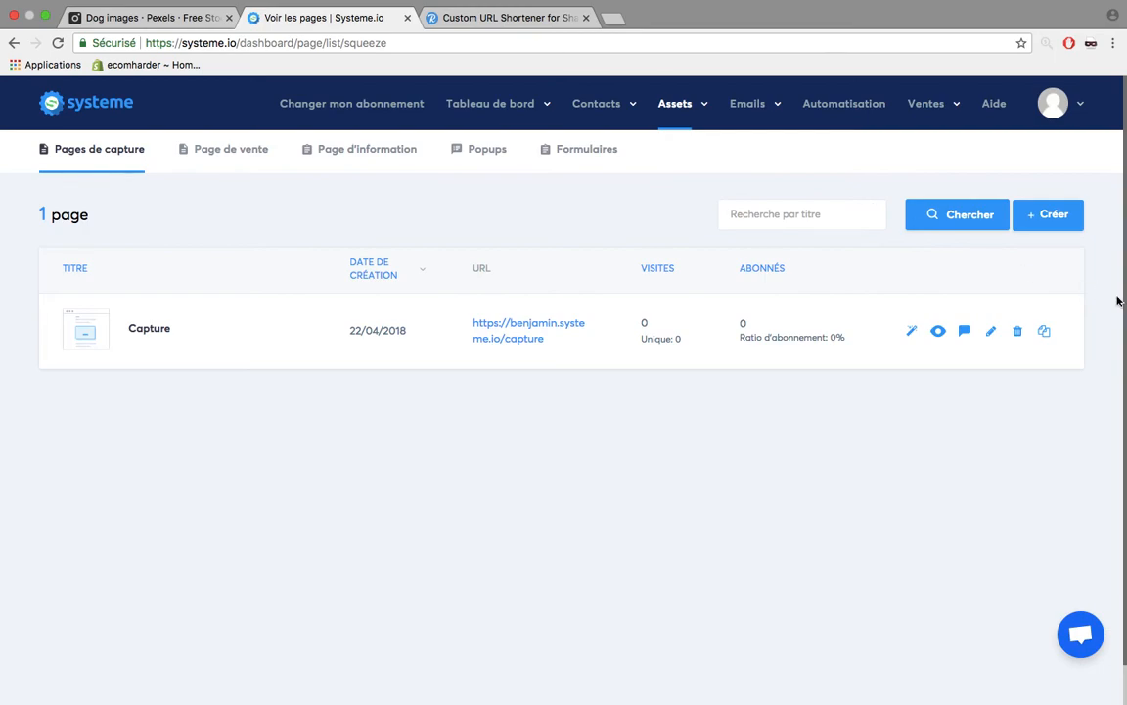
left_click(1053, 214)
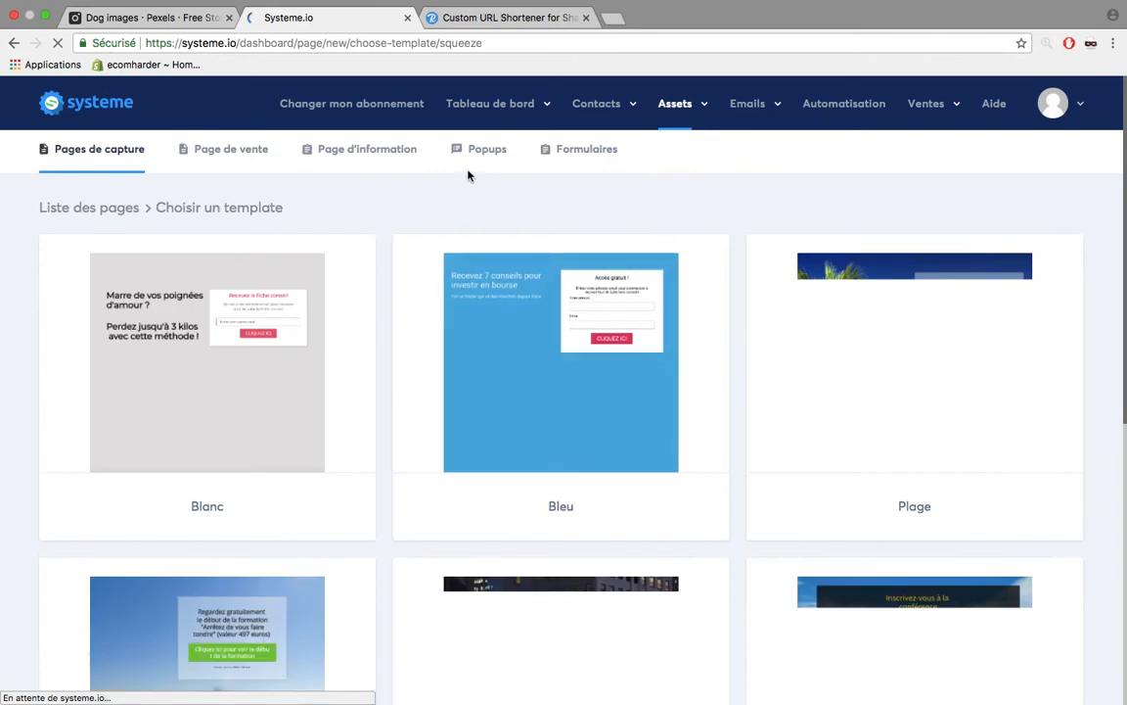
left_click(219, 153)
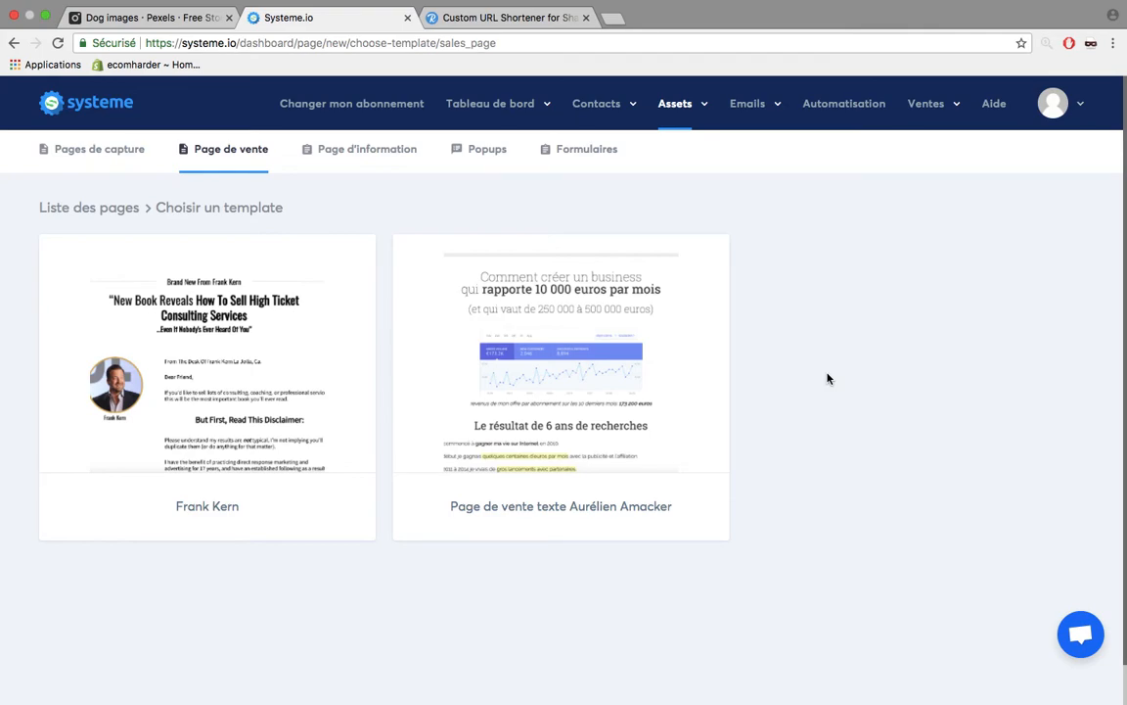
Switch to the Rebrandly home page for a look, and return to Systeme.io to view the Capture page's URL in the capture page list.
left_click(503, 20)
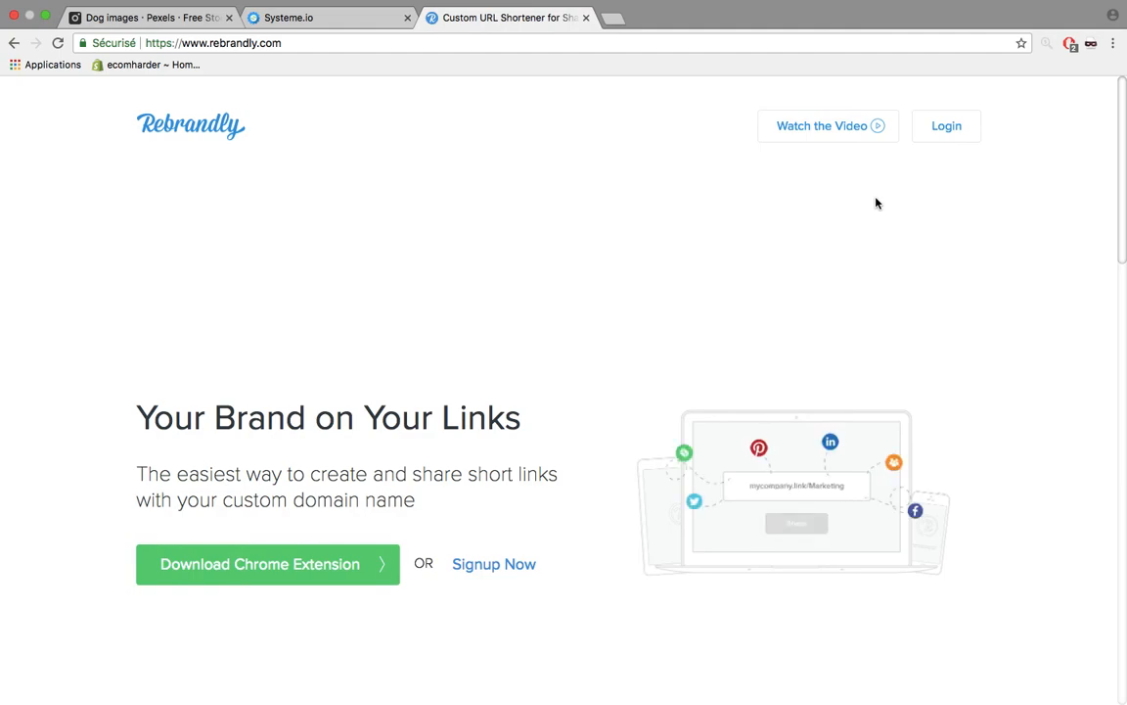
left_click(323, 18)
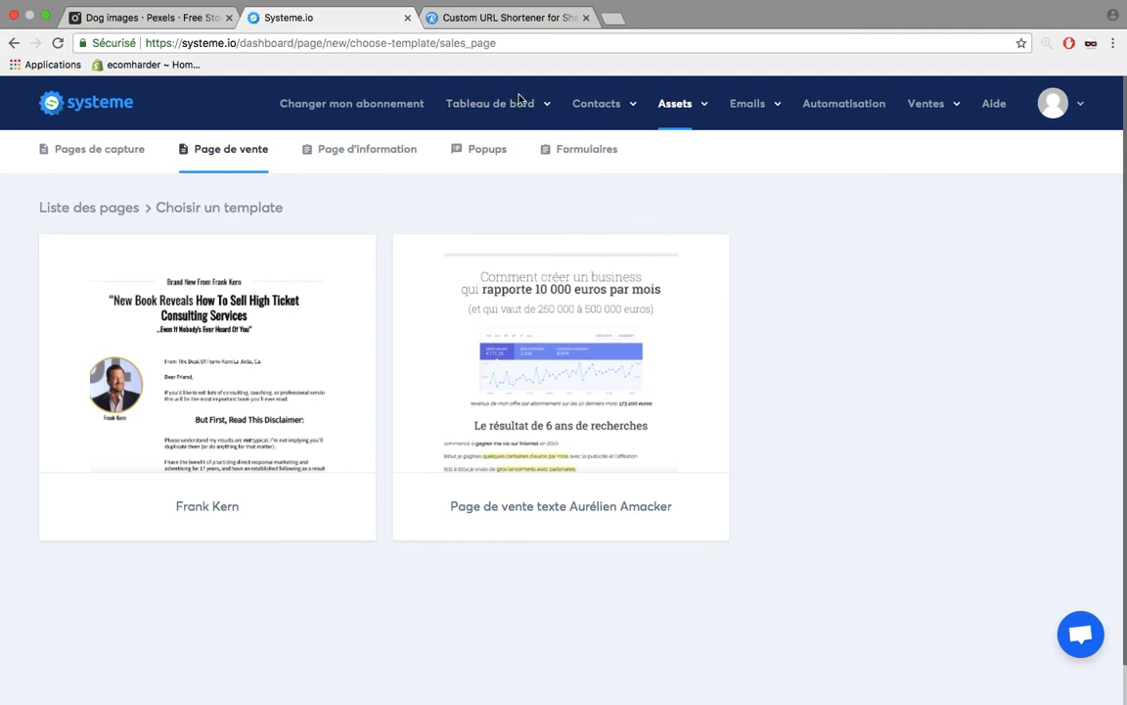
mouse_move(714, 96)
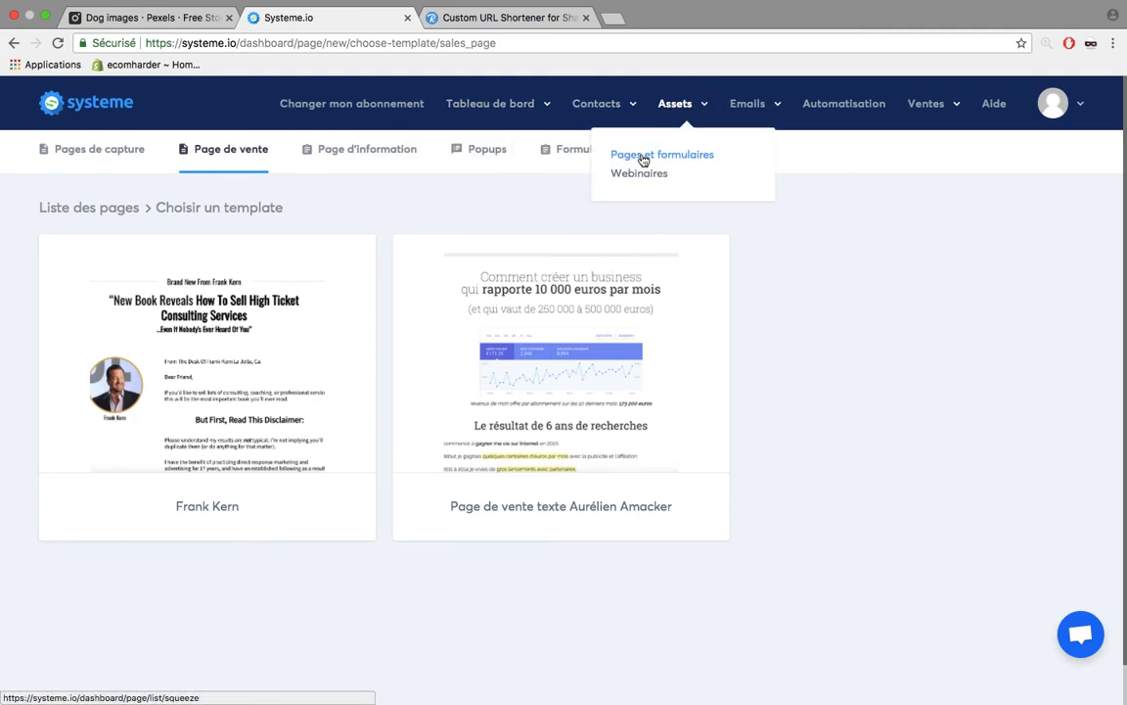
left_click(642, 161)
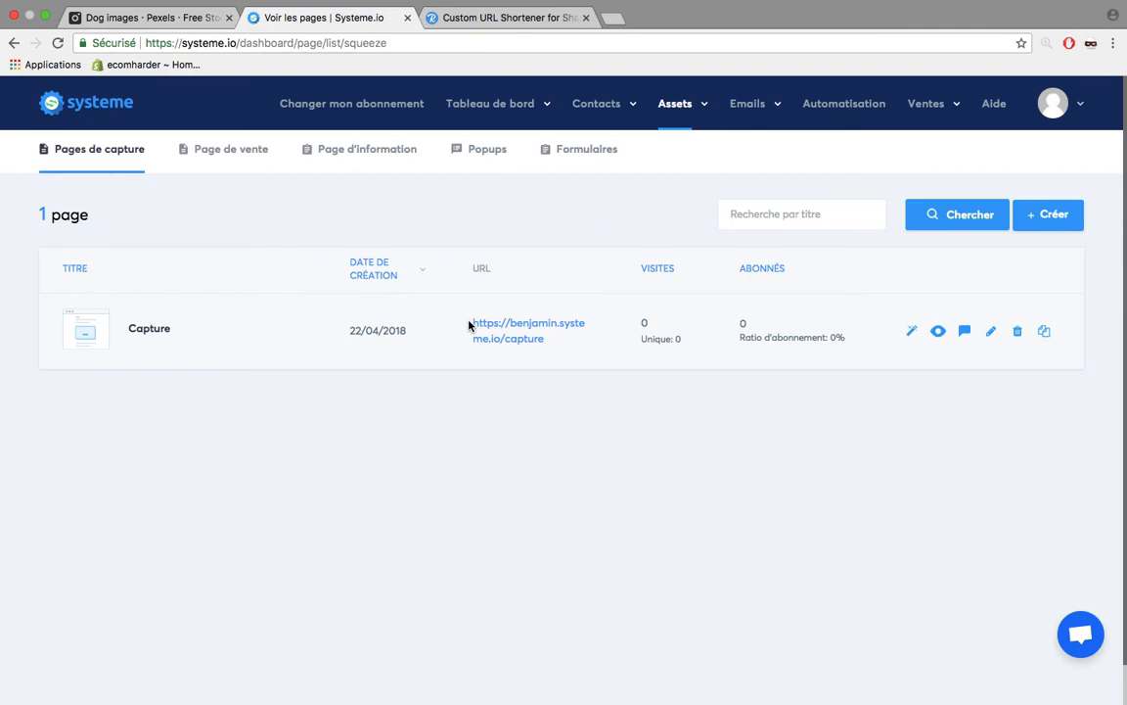
Review Rebrandly's custom-domain short link offer again and go back to the Systeme.io capture page list.
left_click(508, 21)
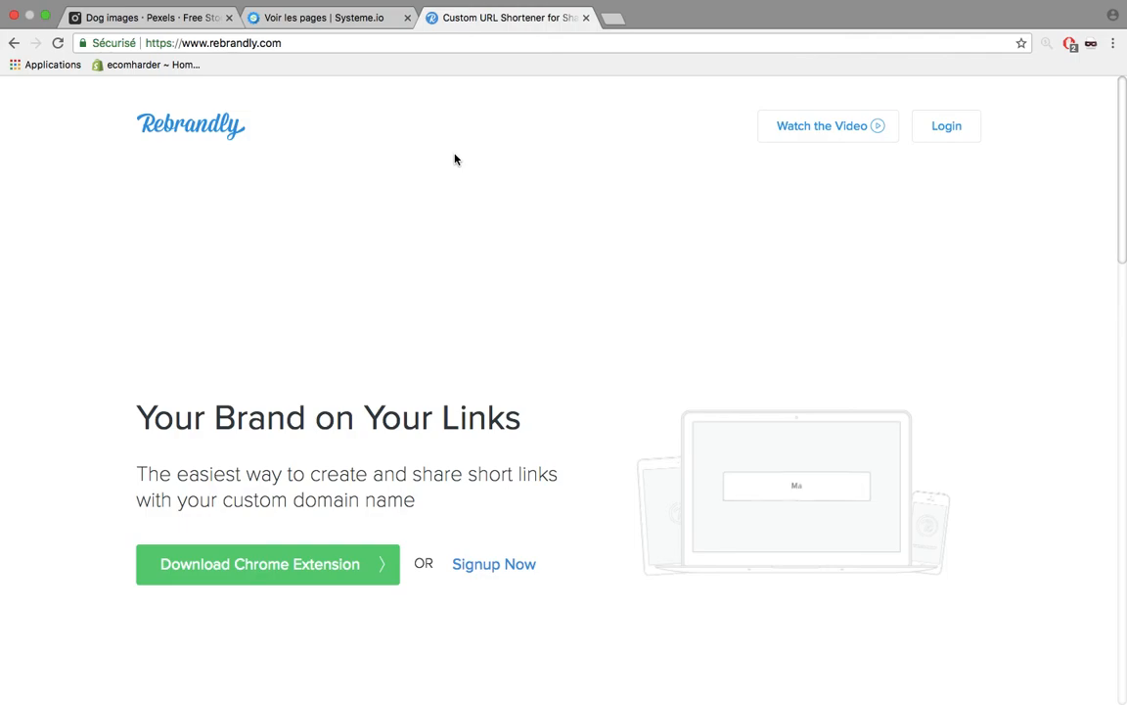
left_click(333, 17)
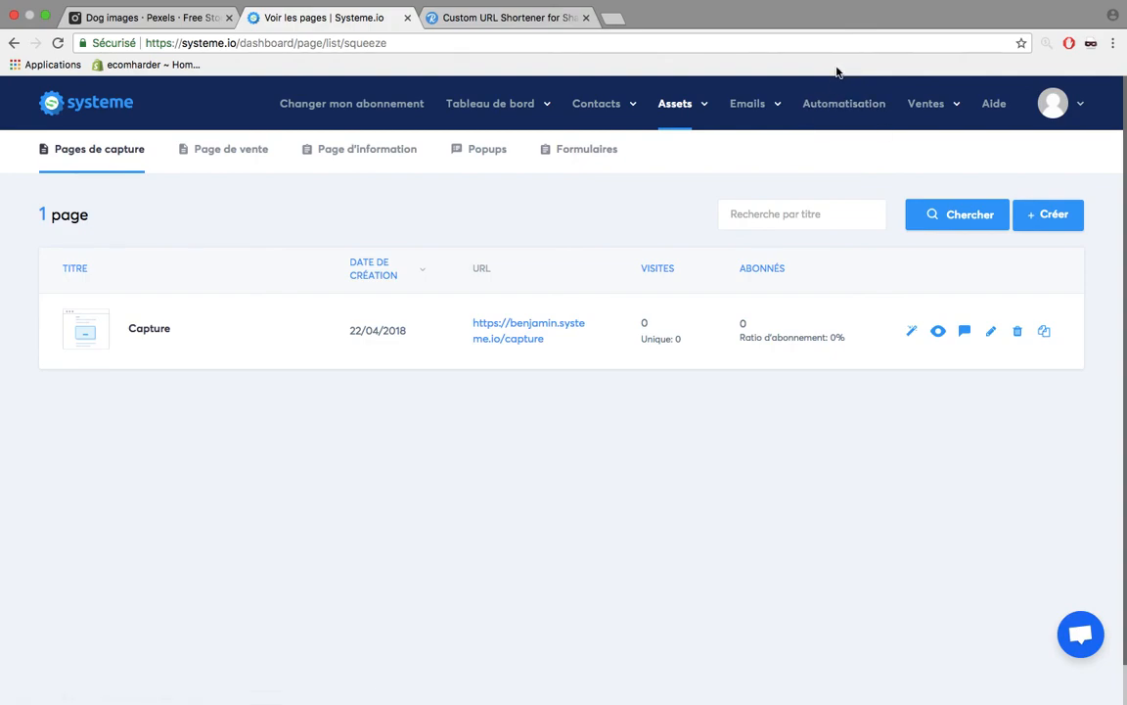
mouse_move(830, 5)
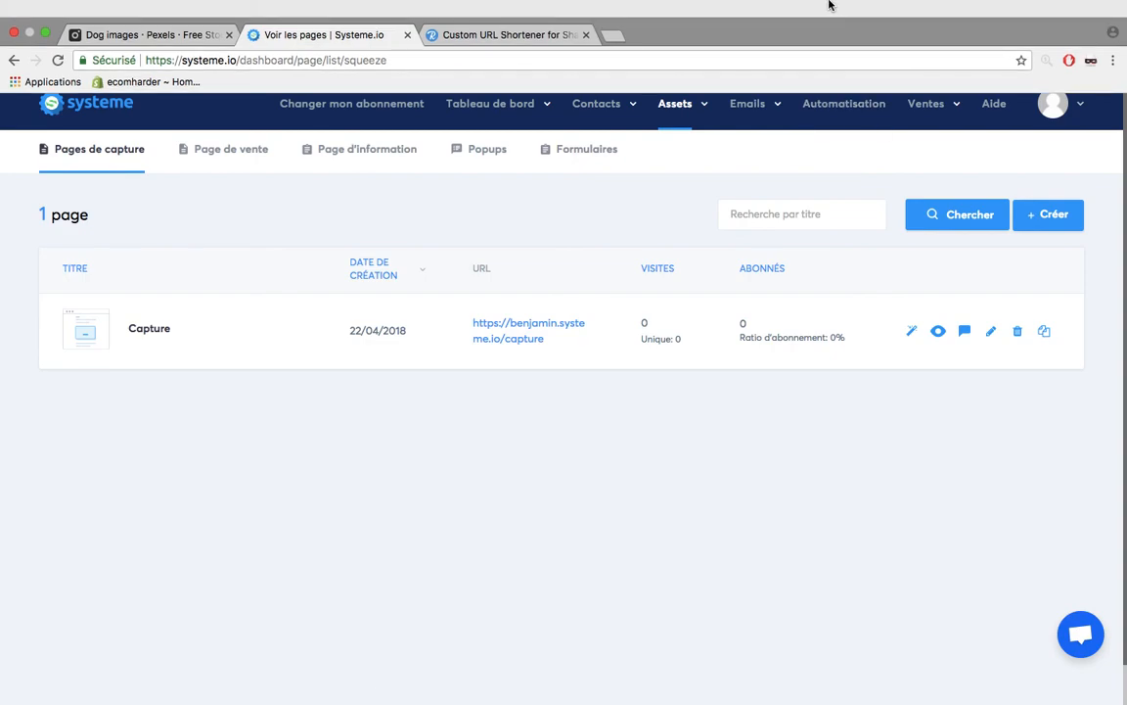